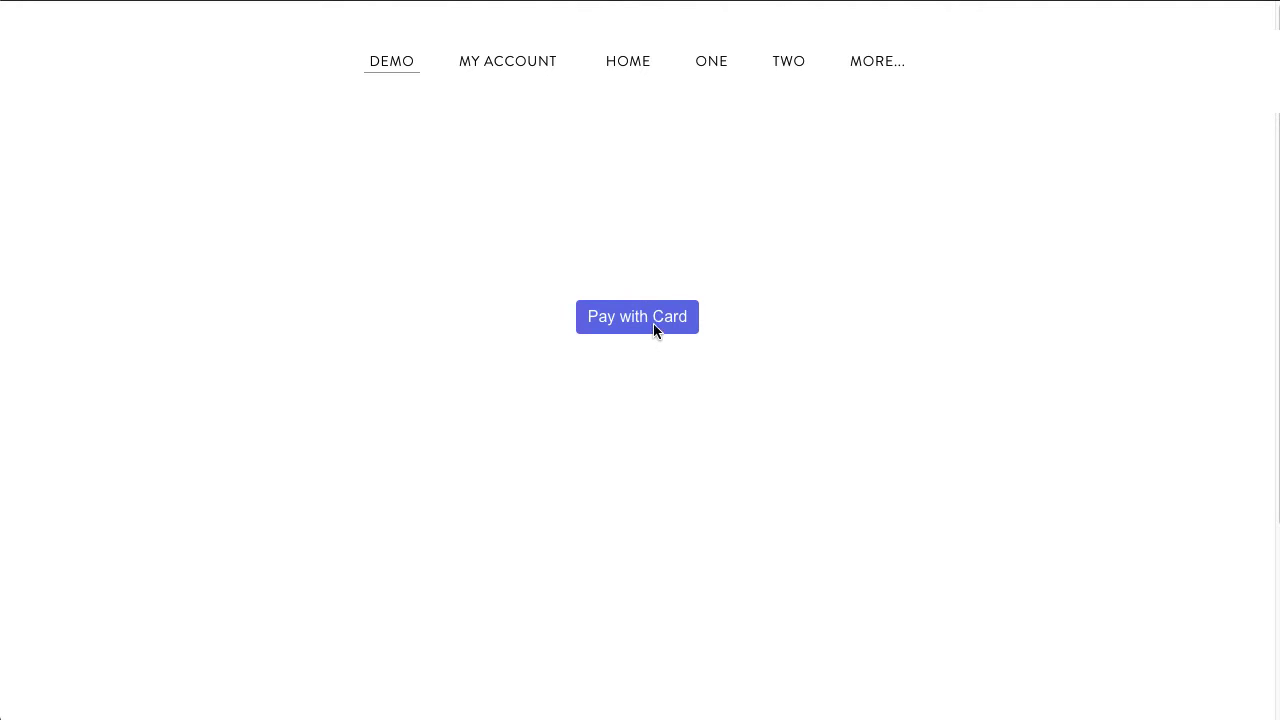
Enter the test card and a Colorado billing address with ZIP 80302, giving $4.99 tax.
left_click(654, 325)
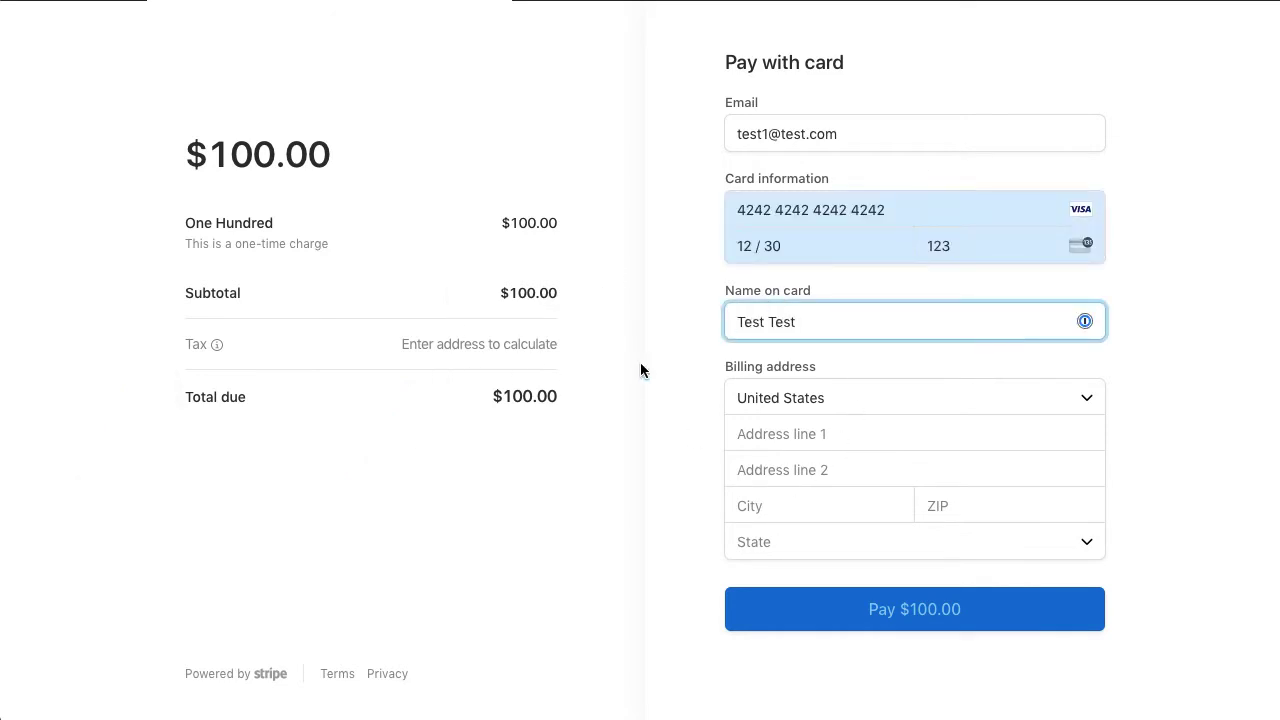
left_click(641, 371)
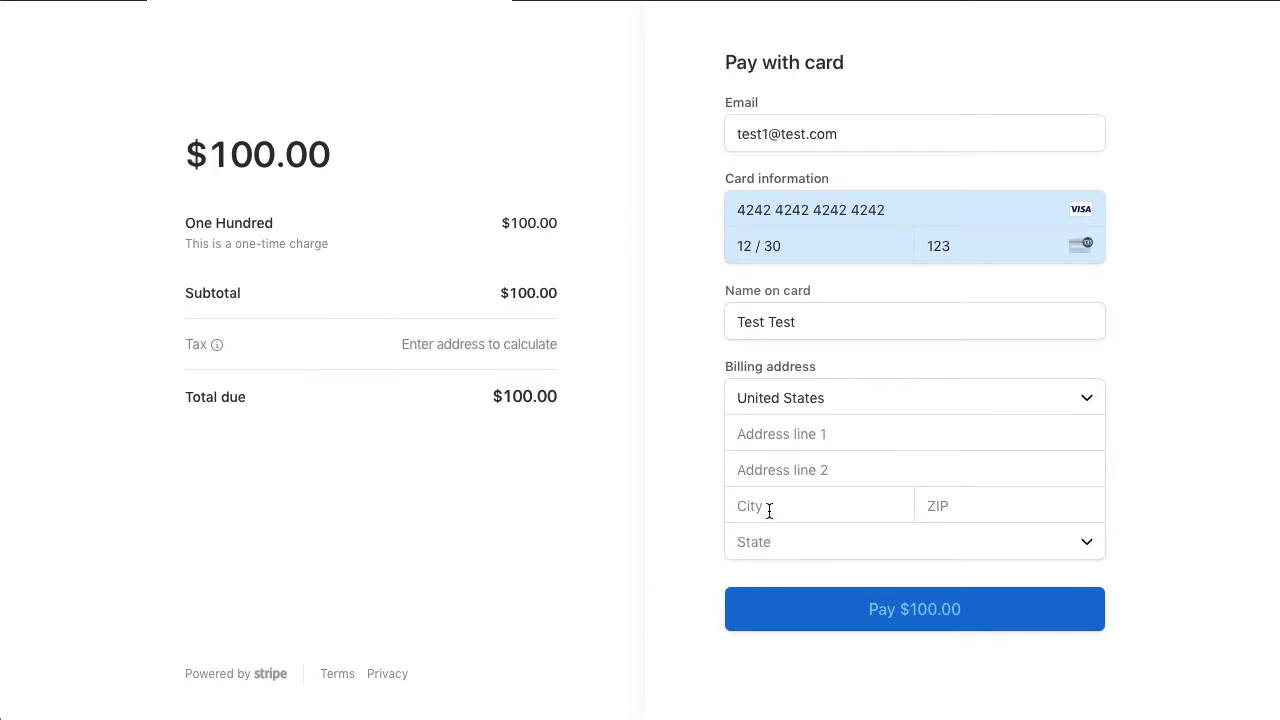
left_click(779, 446)
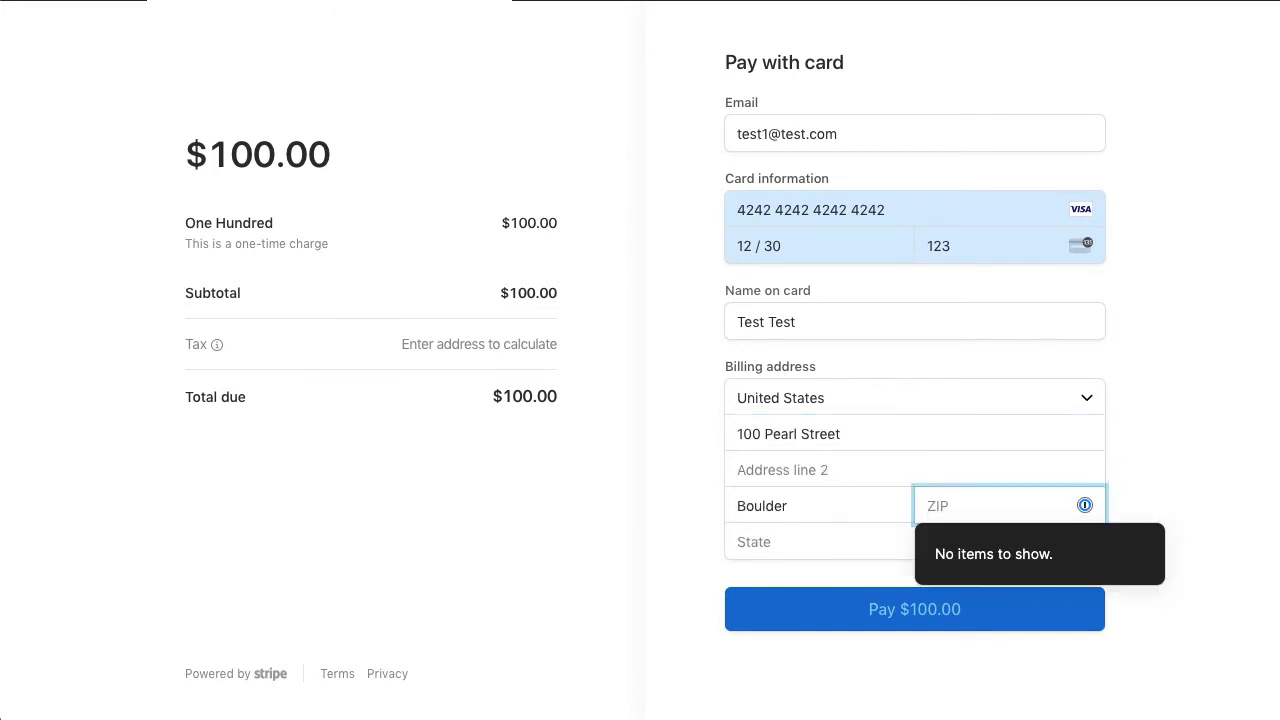
type("80302")
left_click(625, 502)
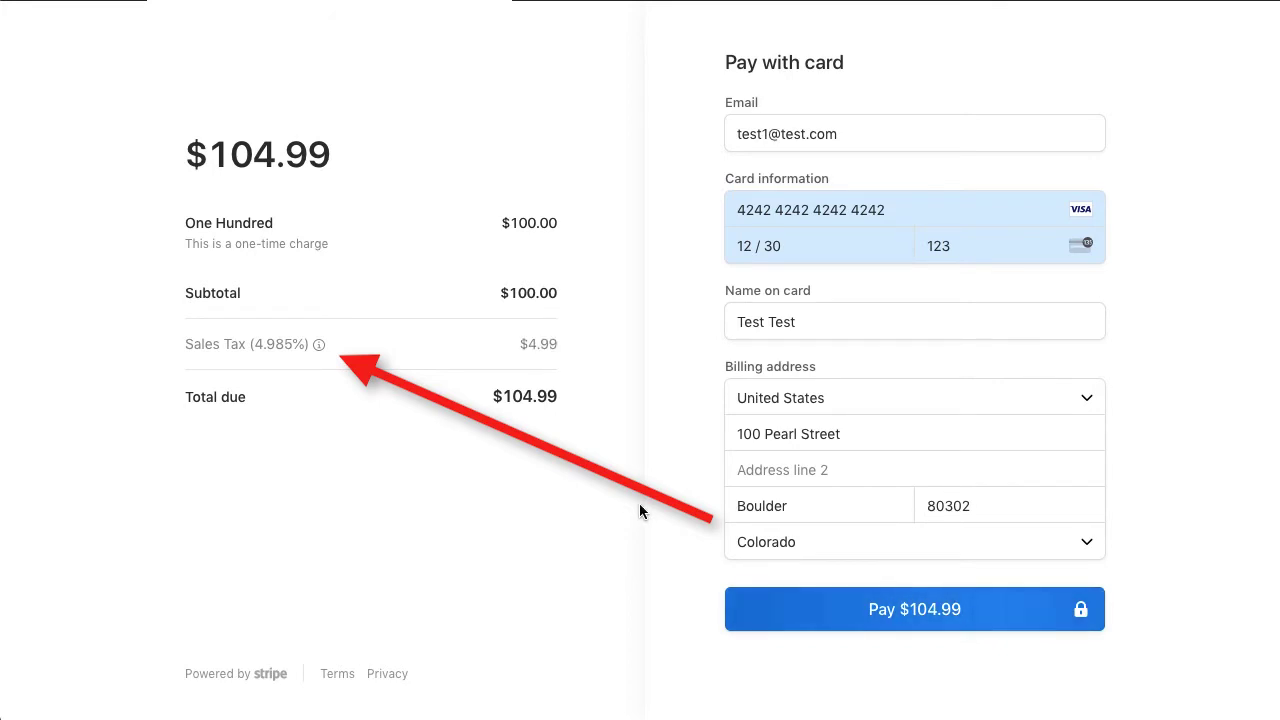
triple_click(890, 437)
type("100 Vie")
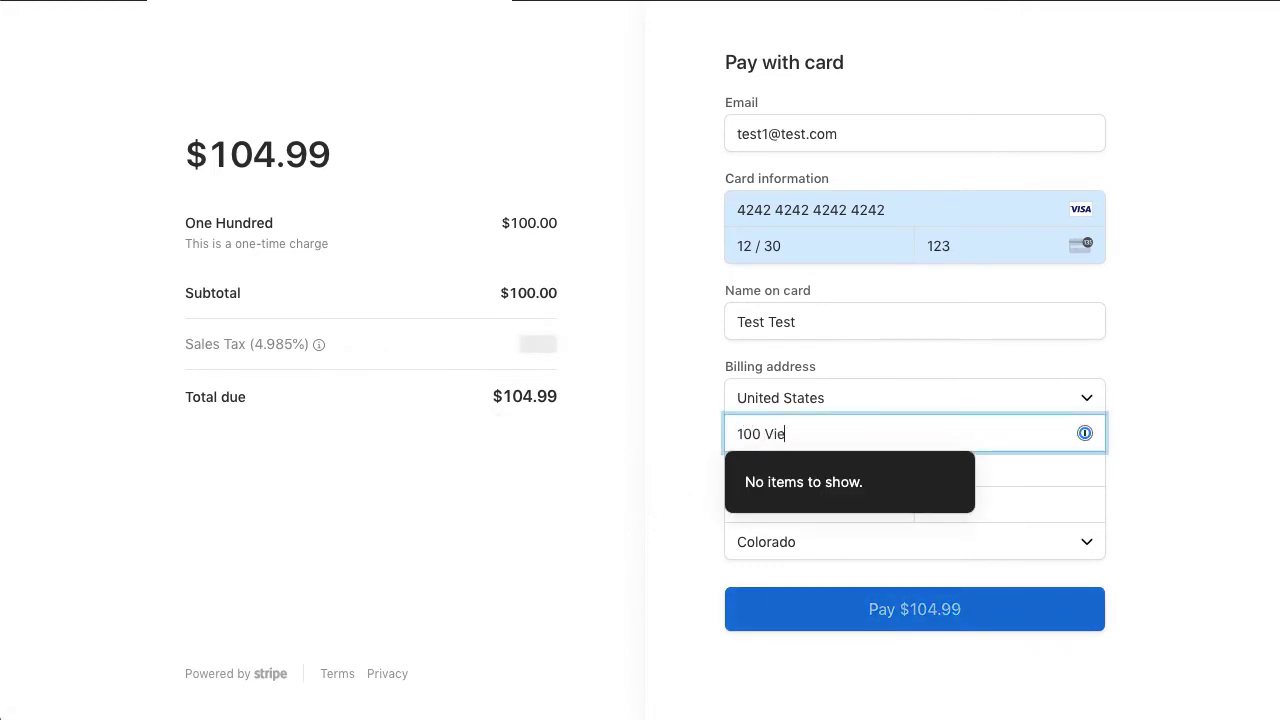
key("BackSpace")
type("ne Street")
key("Tab")
key("Tab")
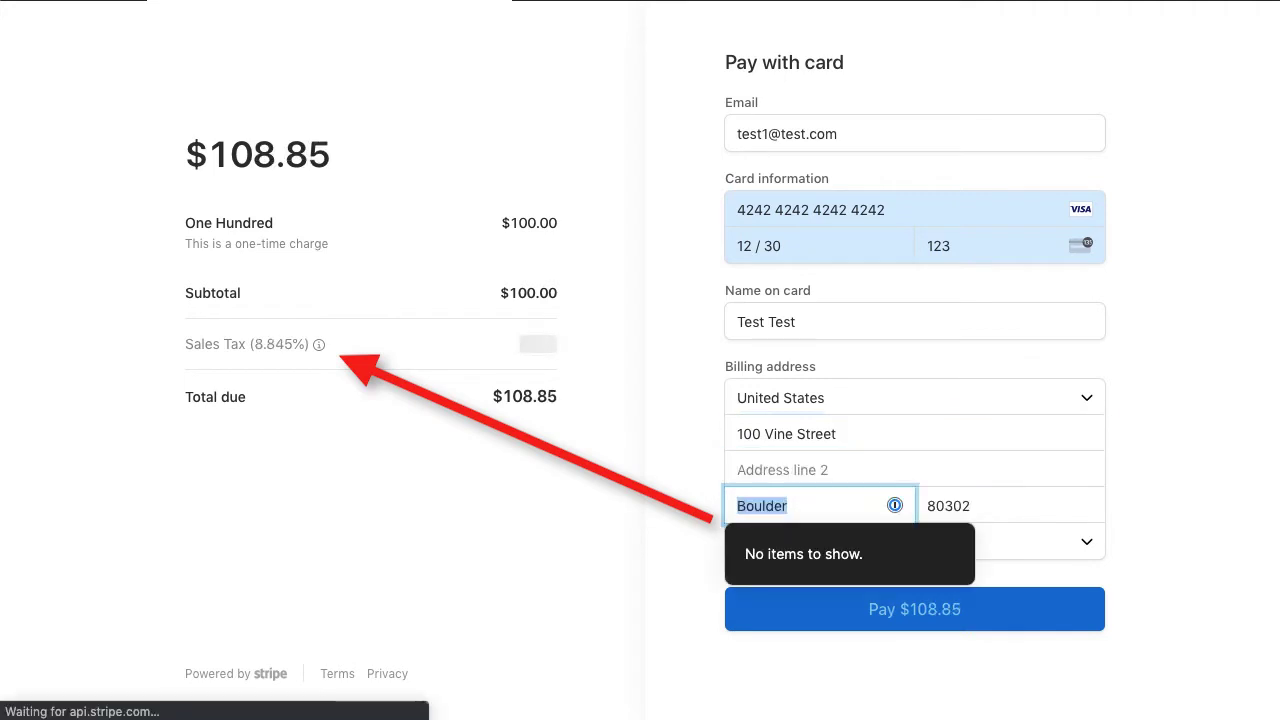
type("Hollywood")
key("Tab")
type("90068")
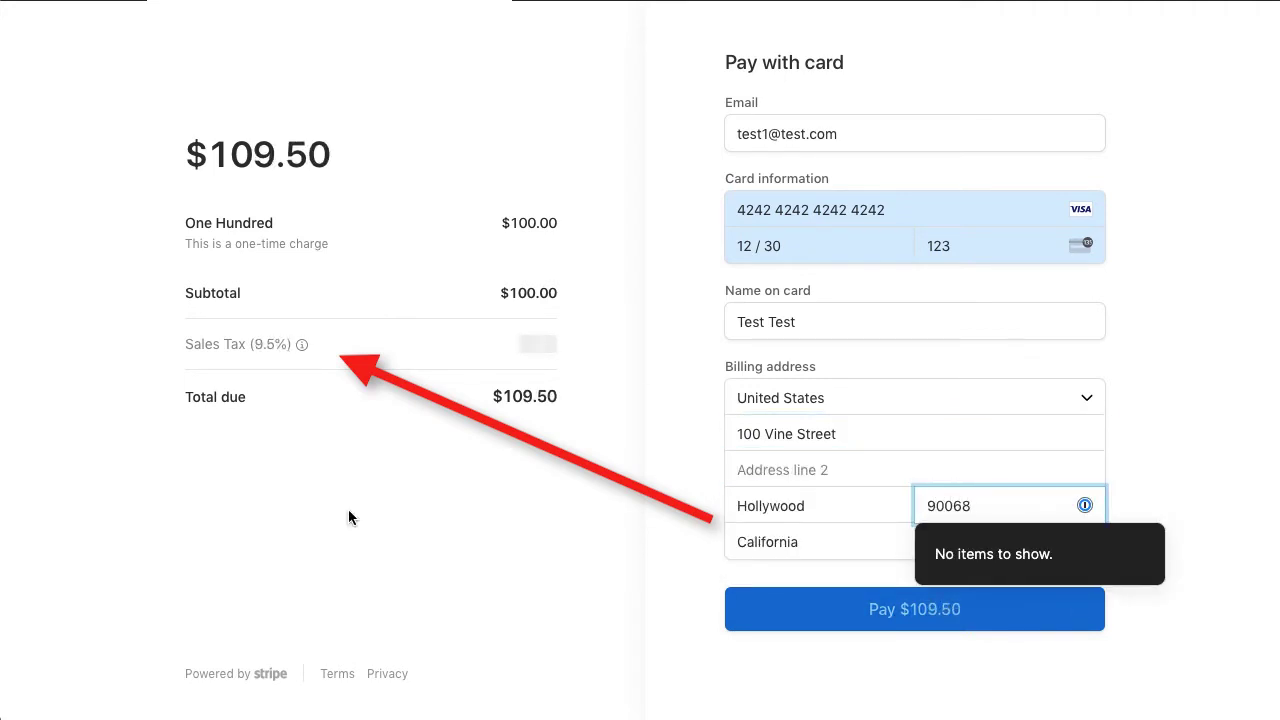
left_click(657, 560)
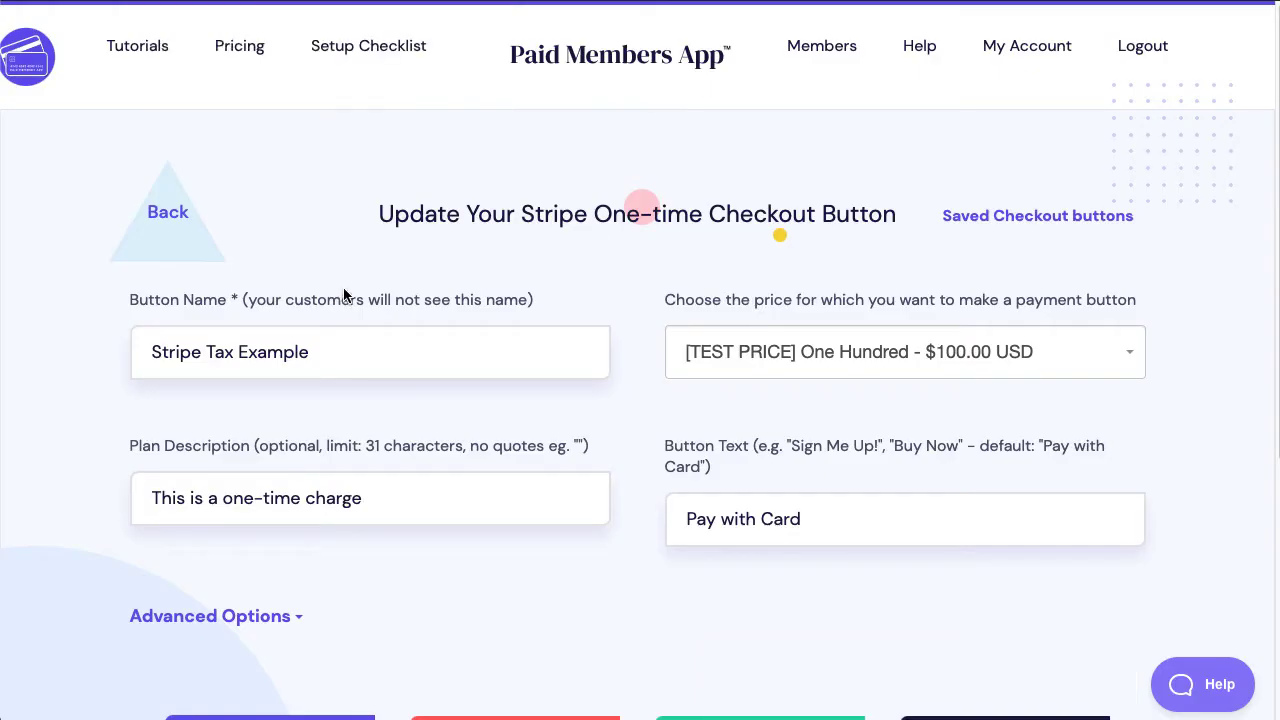
Browse the subscription and one-time payment button types, then go to My Account settings.
mouse_move(368, 35)
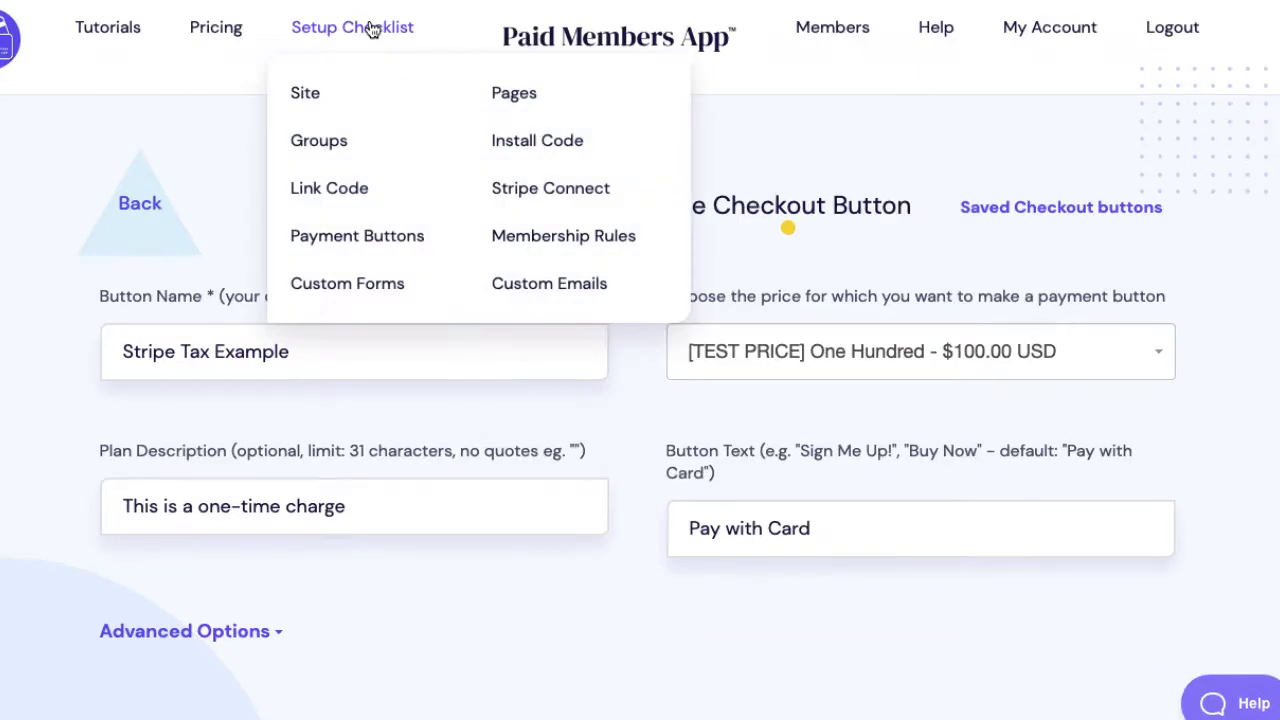
left_click(380, 234)
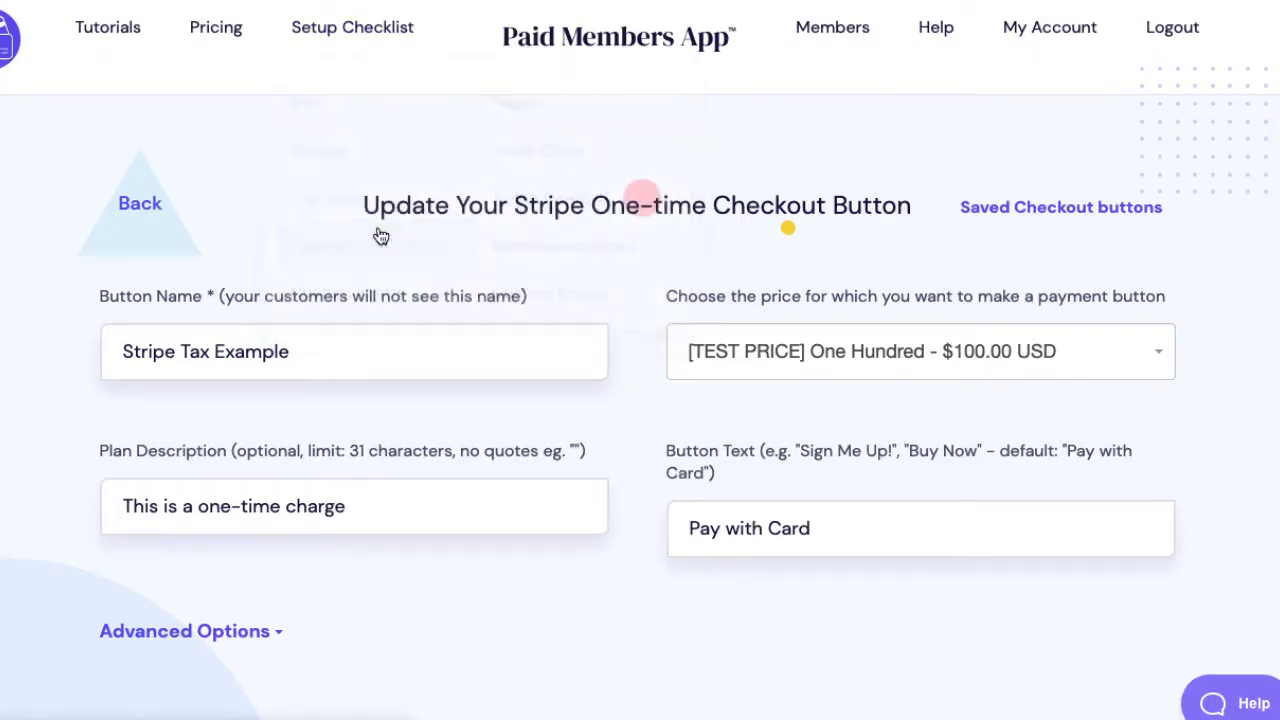
left_click(936, 455)
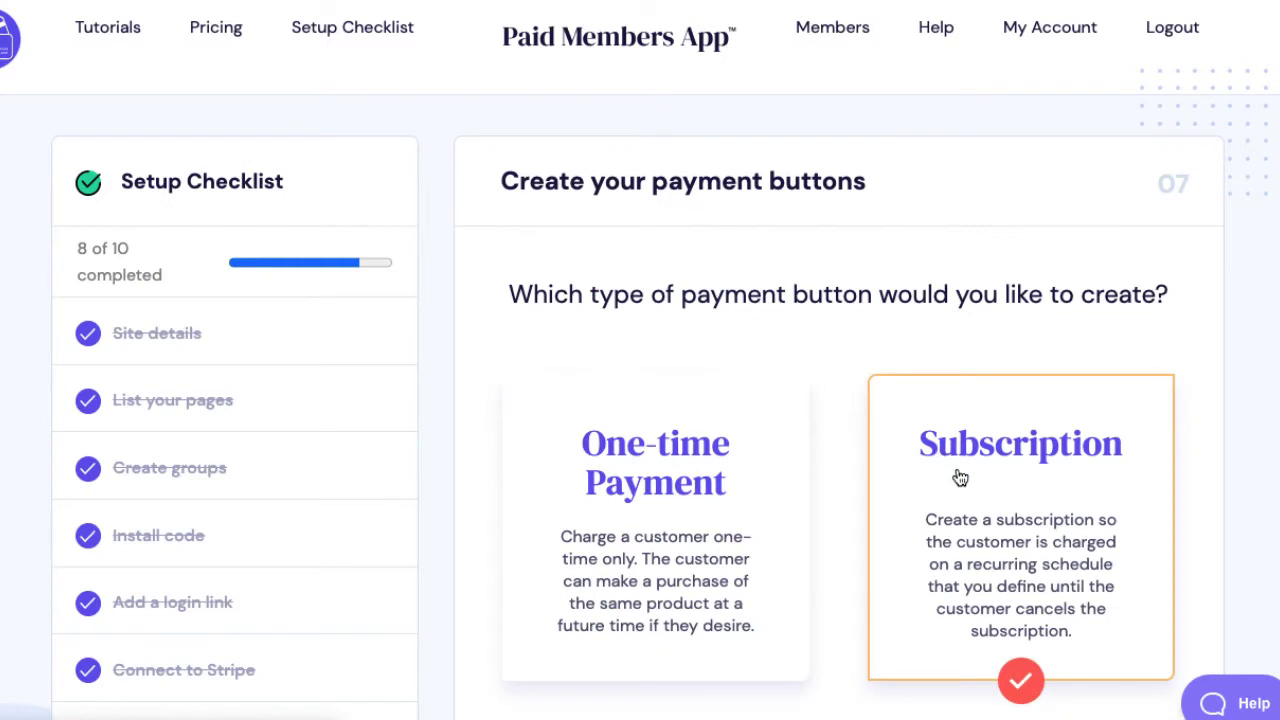
left_click(793, 512)
left_click(962, 512)
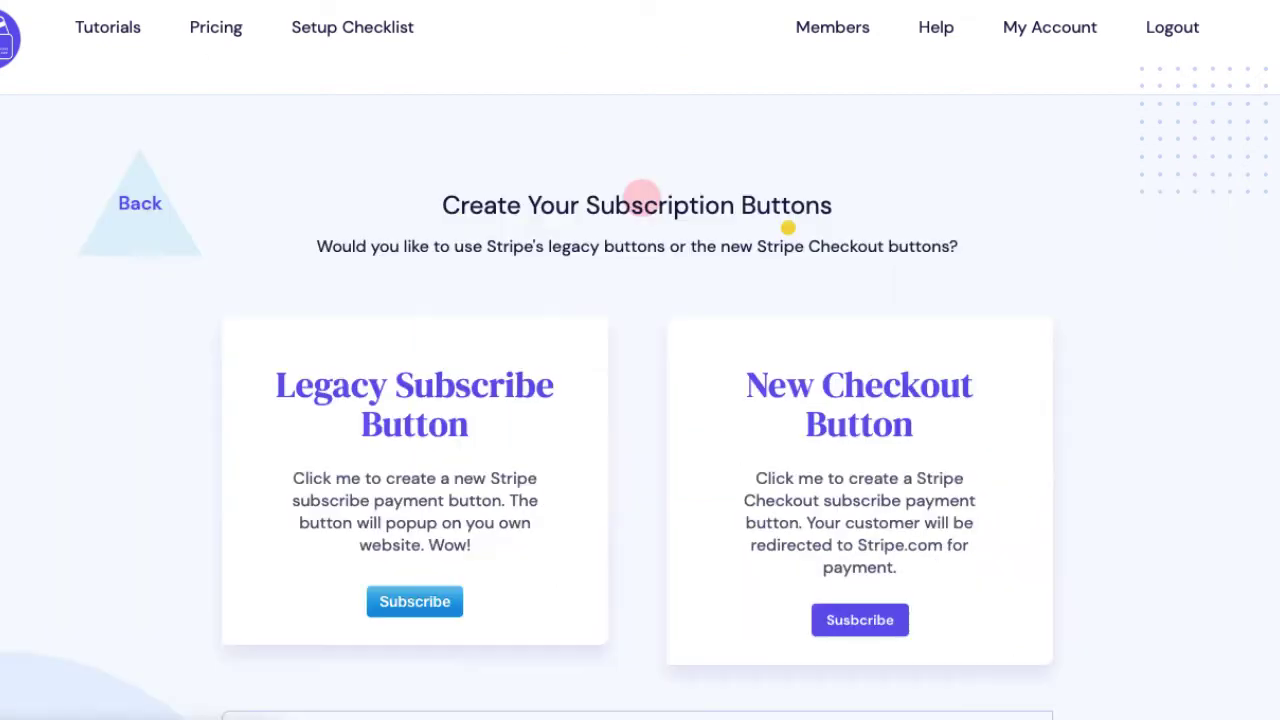
left_click(720, 460)
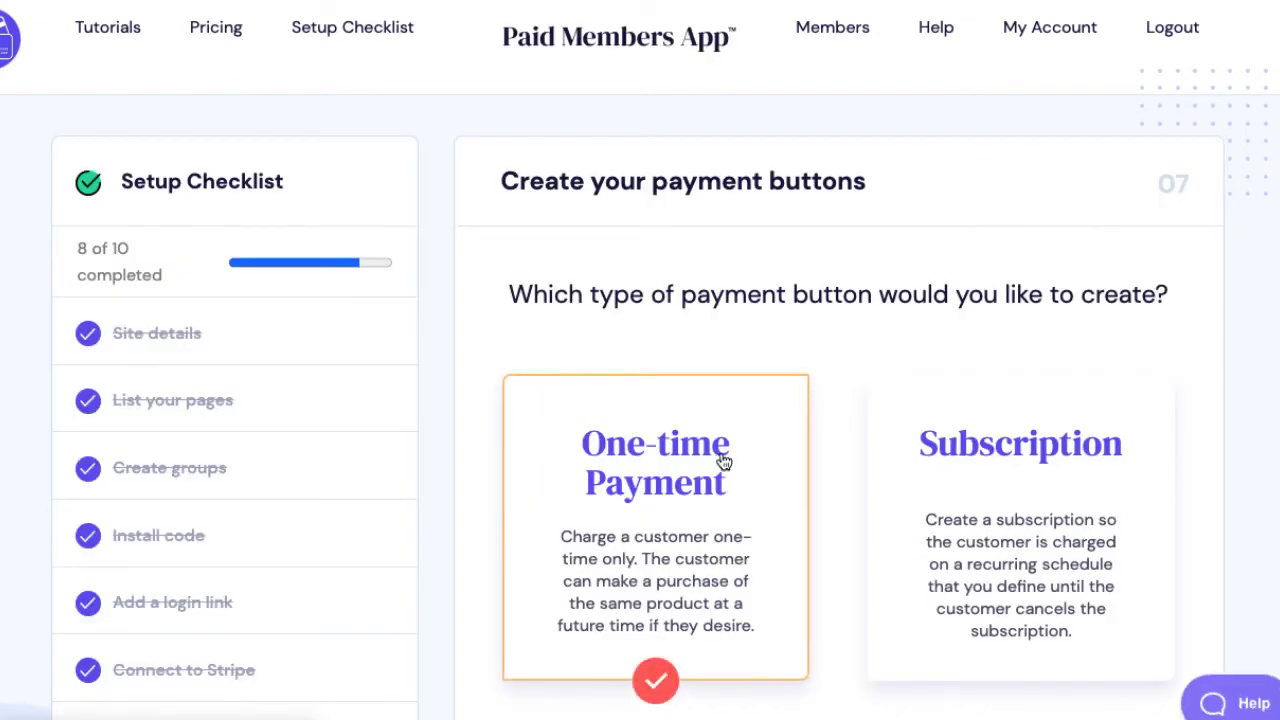
left_click(596, 373)
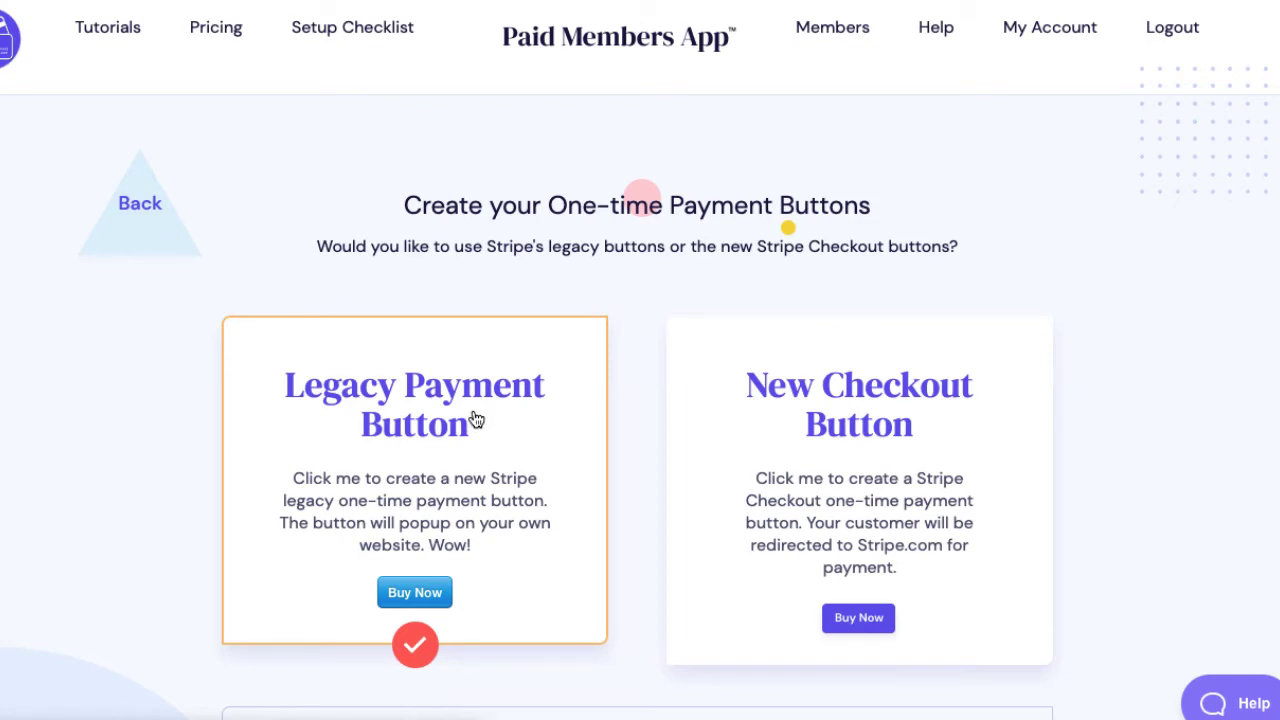
left_click(1030, 44)
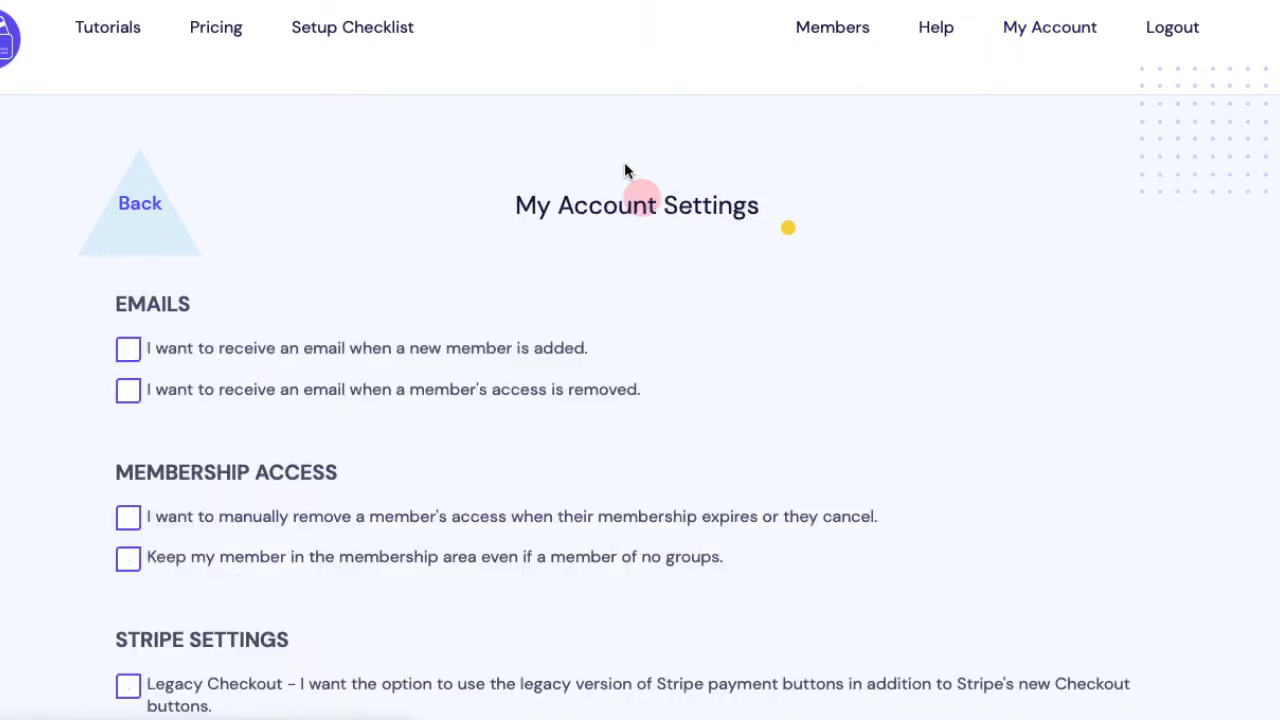
Look over the Stripe Settings in My Account, then go back to the One-time Payment Buttons page.
scroll(229, 462, "down", 2)
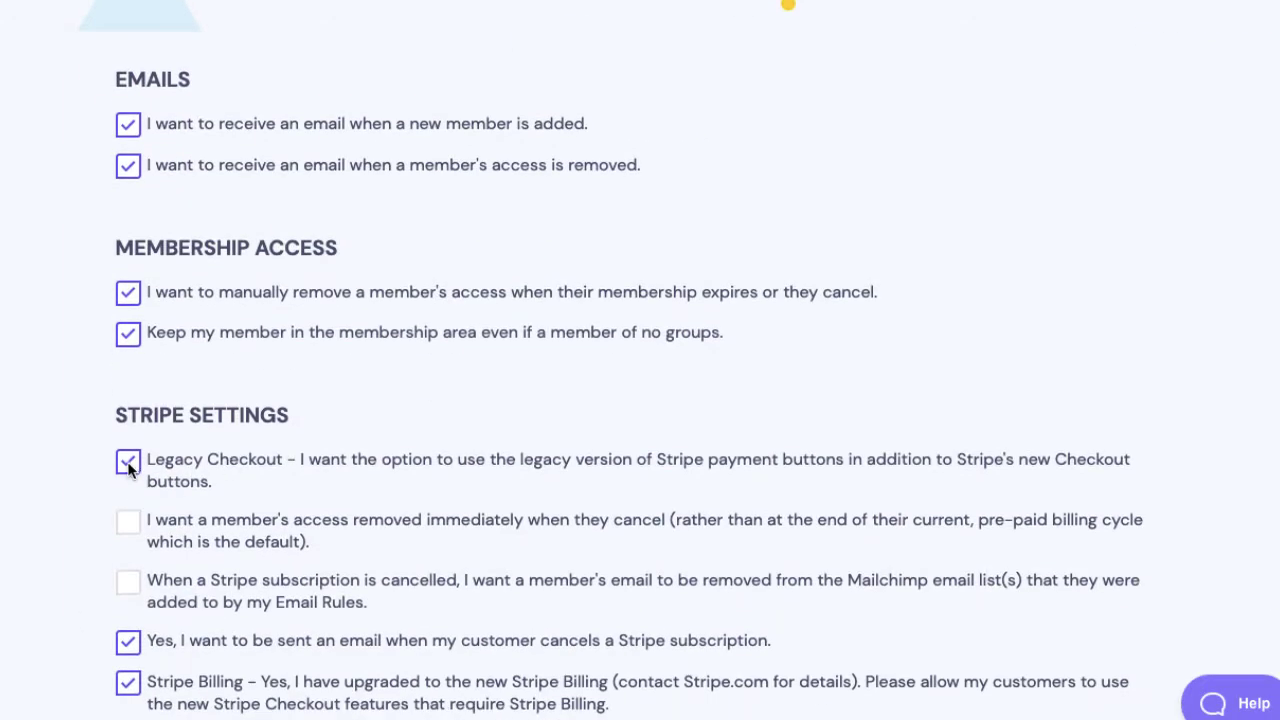
scroll(31, 34, "up", 2)
key("alt+Left")
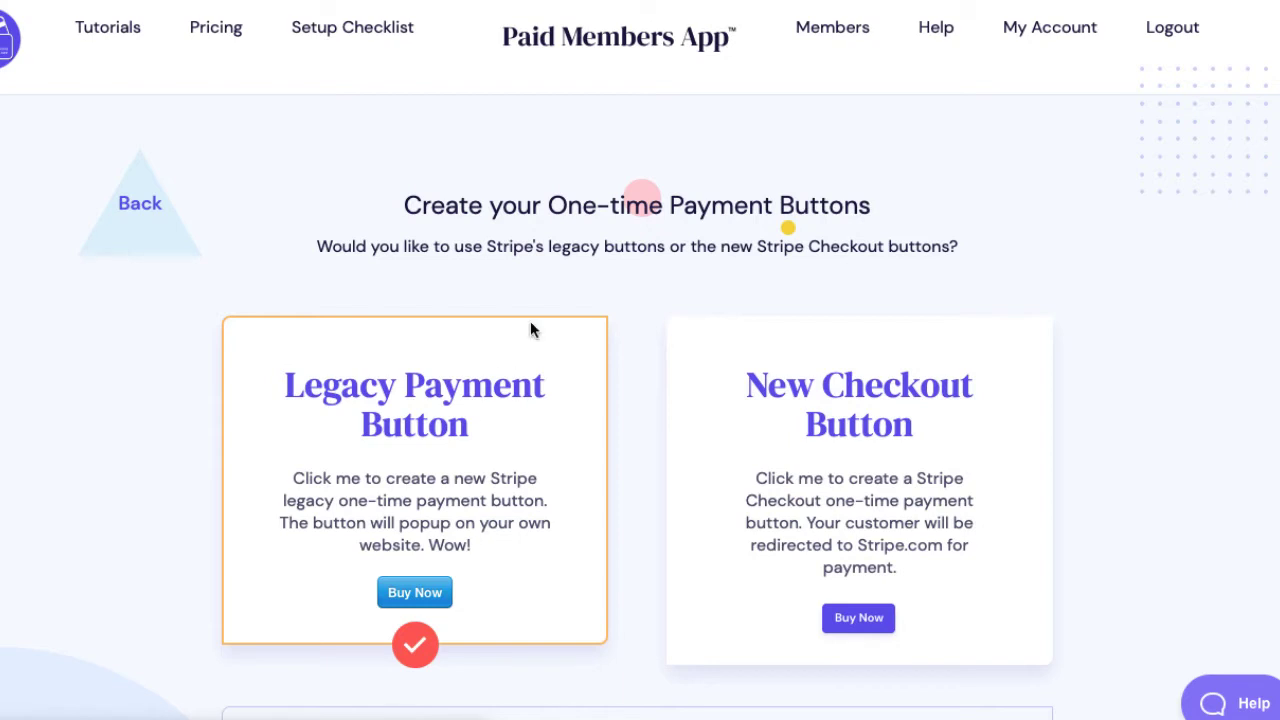
Open the saved 'Stripe Tax Example' checkout button for editing.
left_click(817, 369)
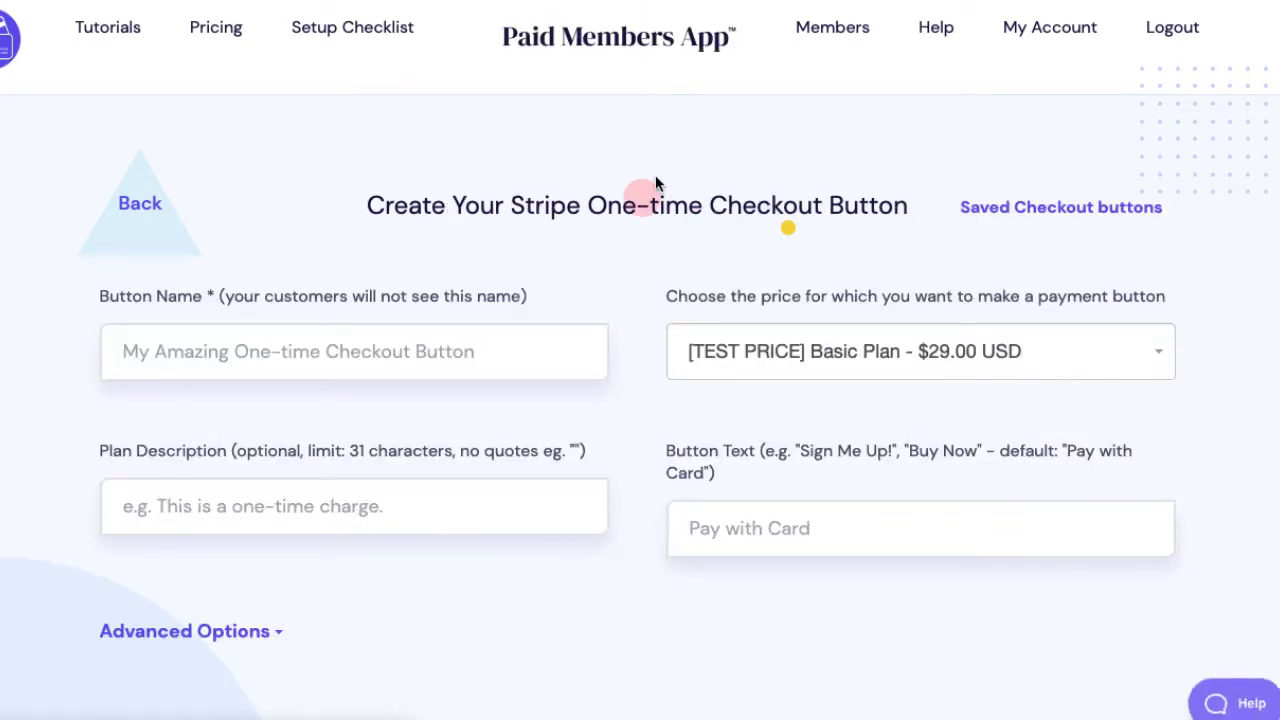
left_click(1001, 217)
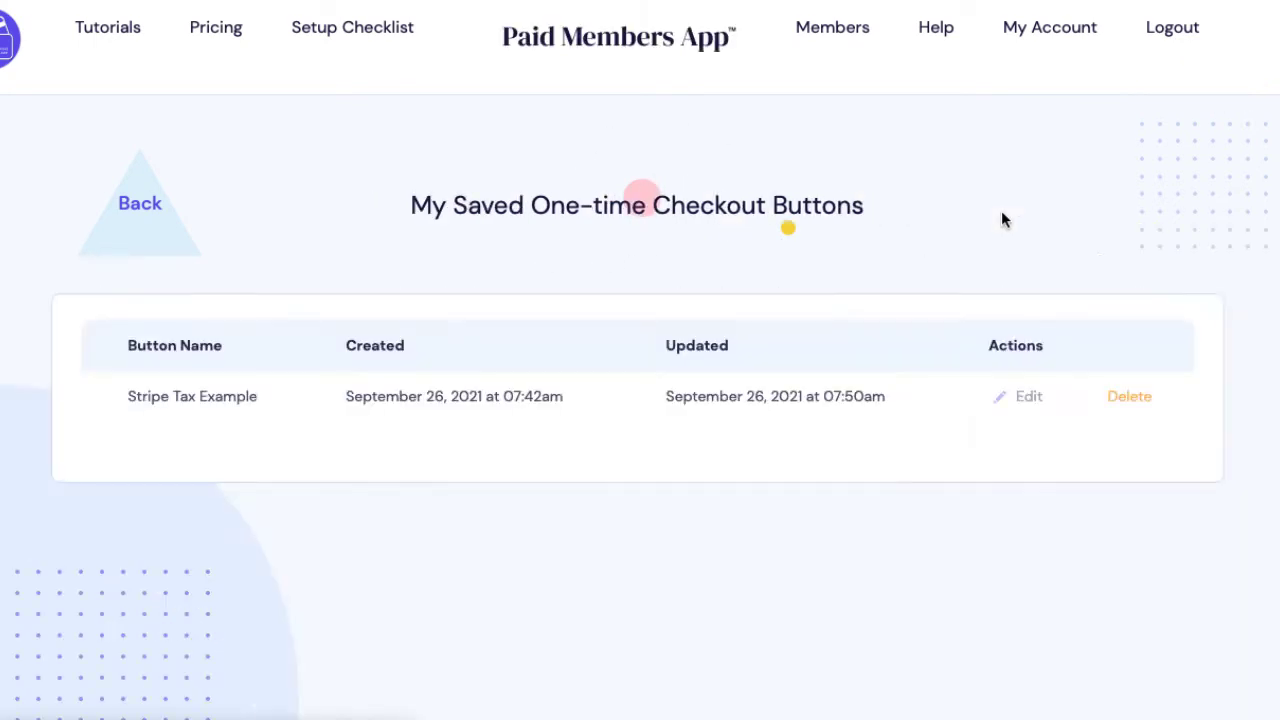
left_click(1030, 397)
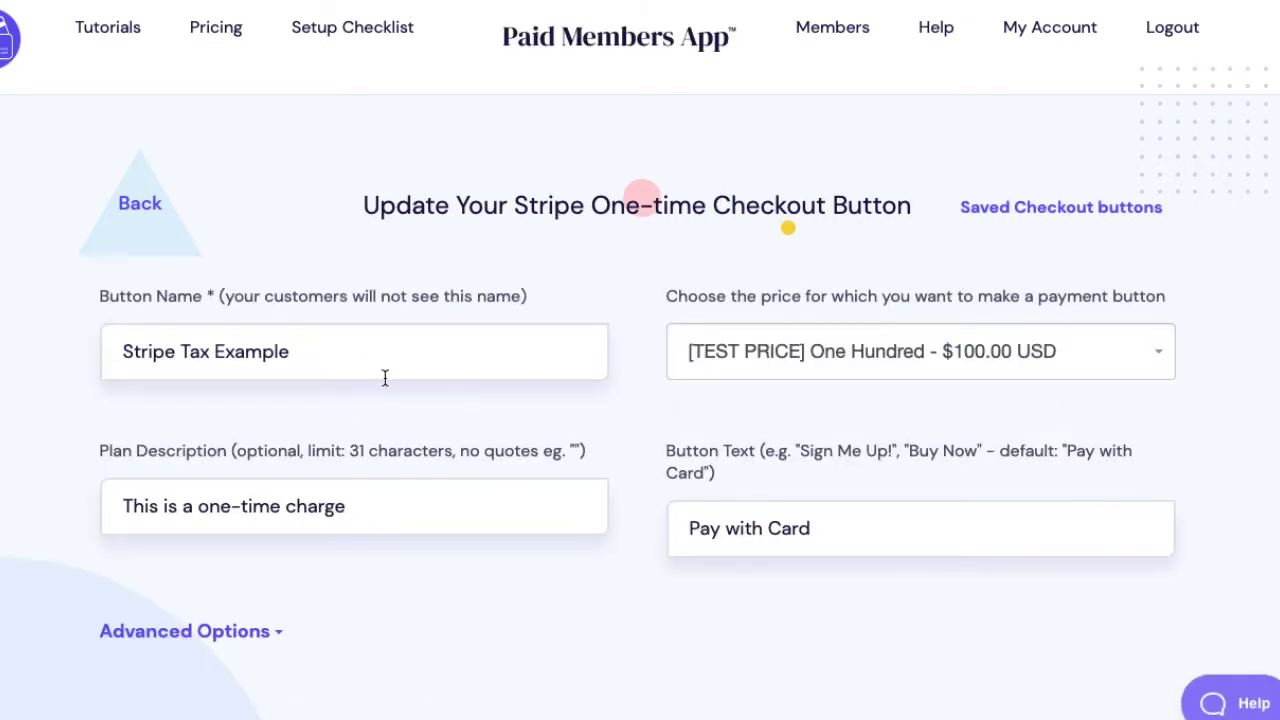
left_click(388, 512)
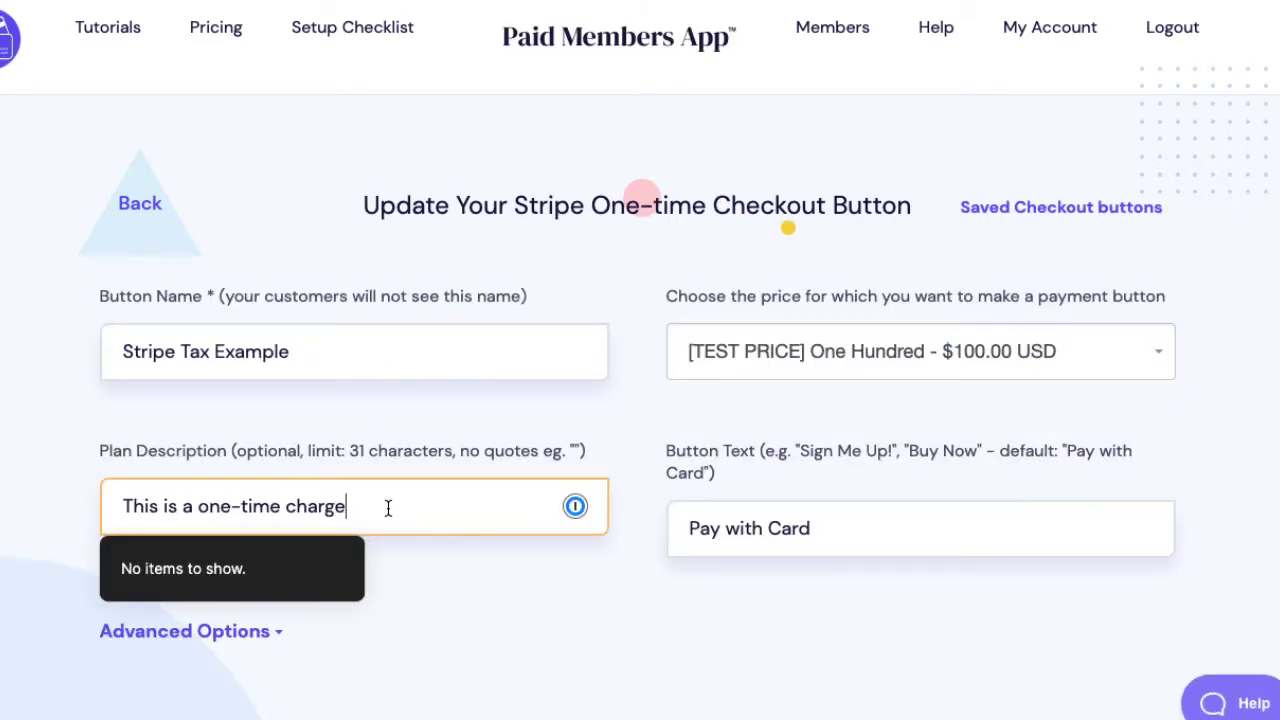
left_click(856, 525)
Expand Advanced Options and tick Include tax, showing the 10.00% test tax rate.
scroll(366, 557, "down", 1)
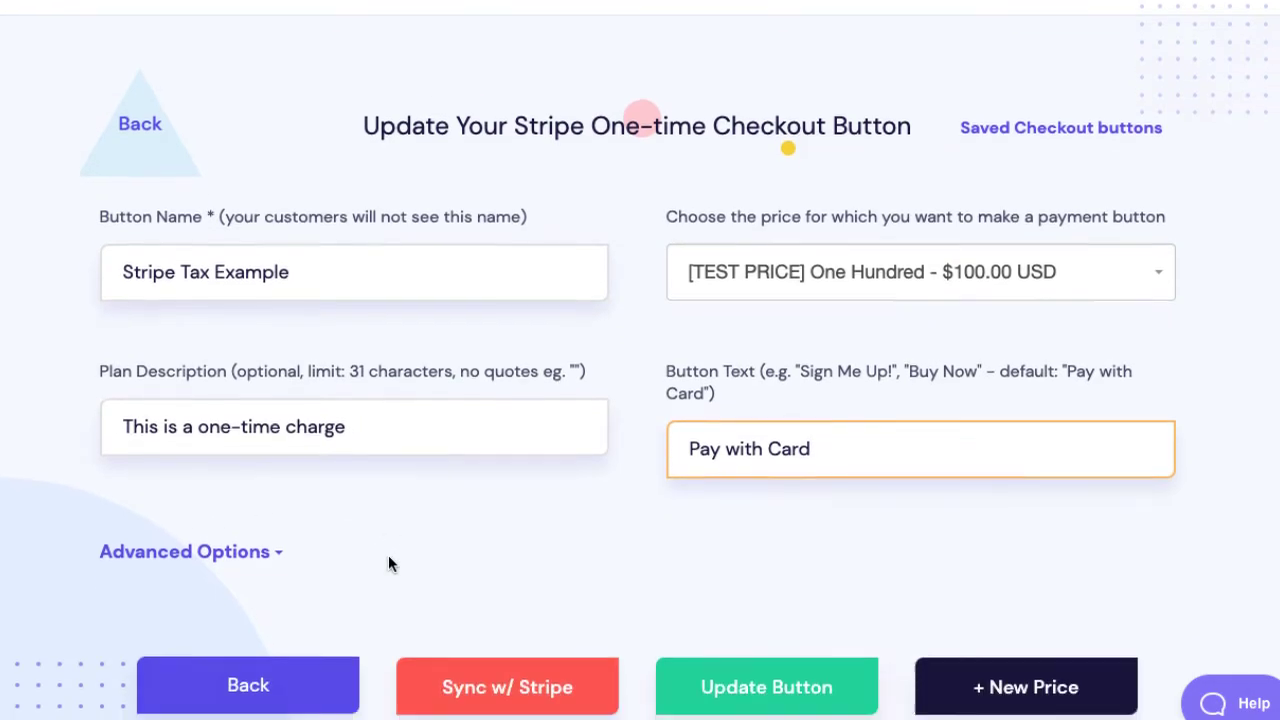
left_click(258, 553)
scroll(525, 510, "down", 5)
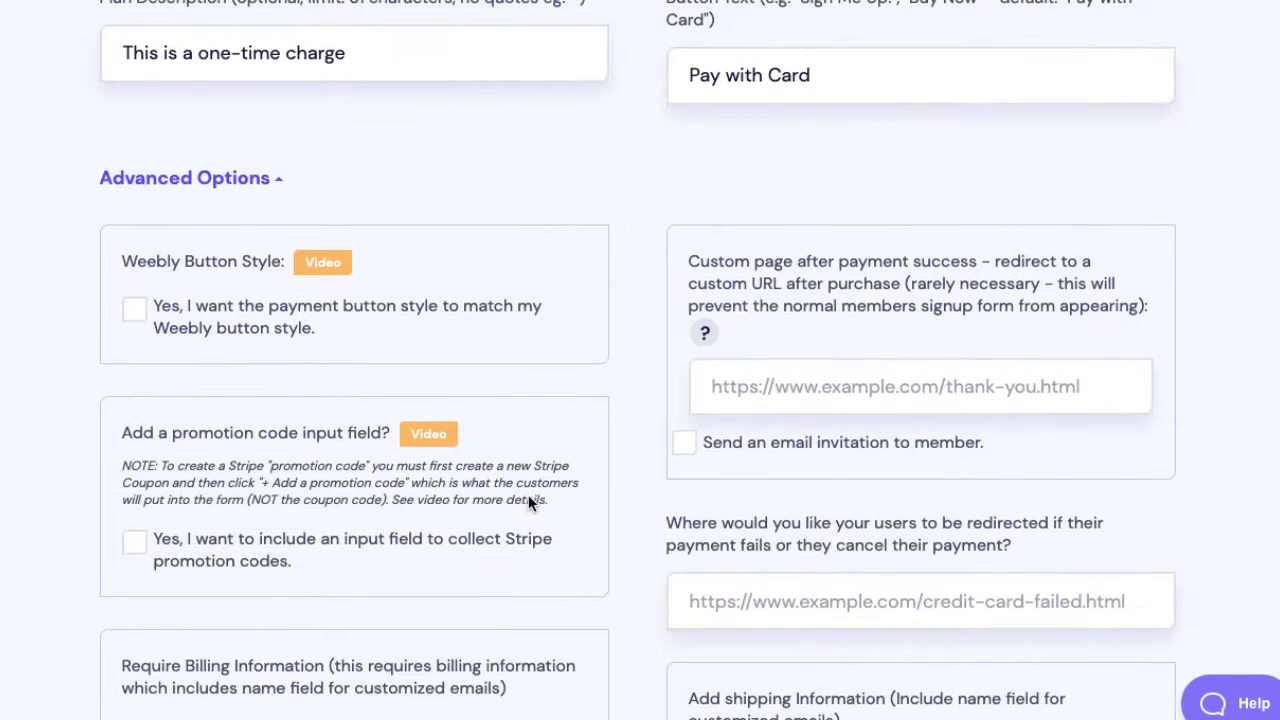
scroll(531, 498, "down", 5)
left_click(700, 397)
scroll(672, 515, "down", 1)
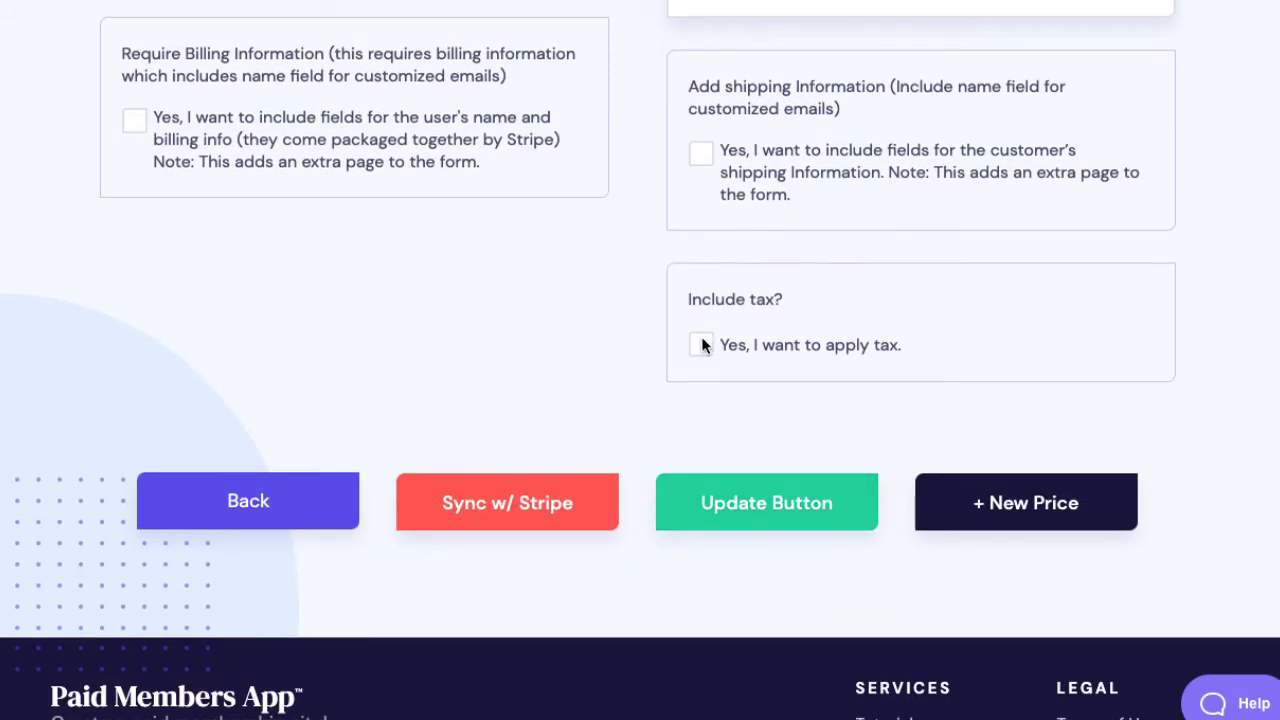
left_click(701, 344)
scroll(651, 437, "down", 1)
left_click(701, 530)
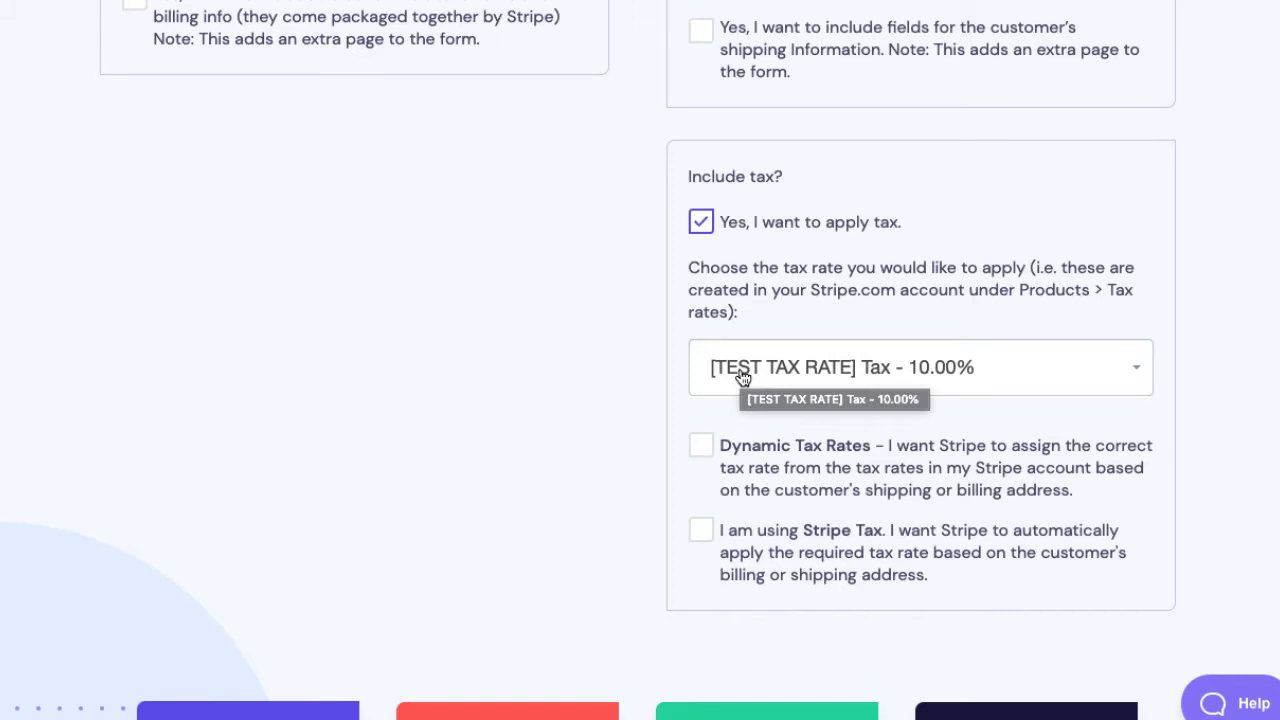
Switch the button's tax rate to '[TEST TAX RATE] Tax - 100.00%' and reopen the rate list.
left_click(976, 373)
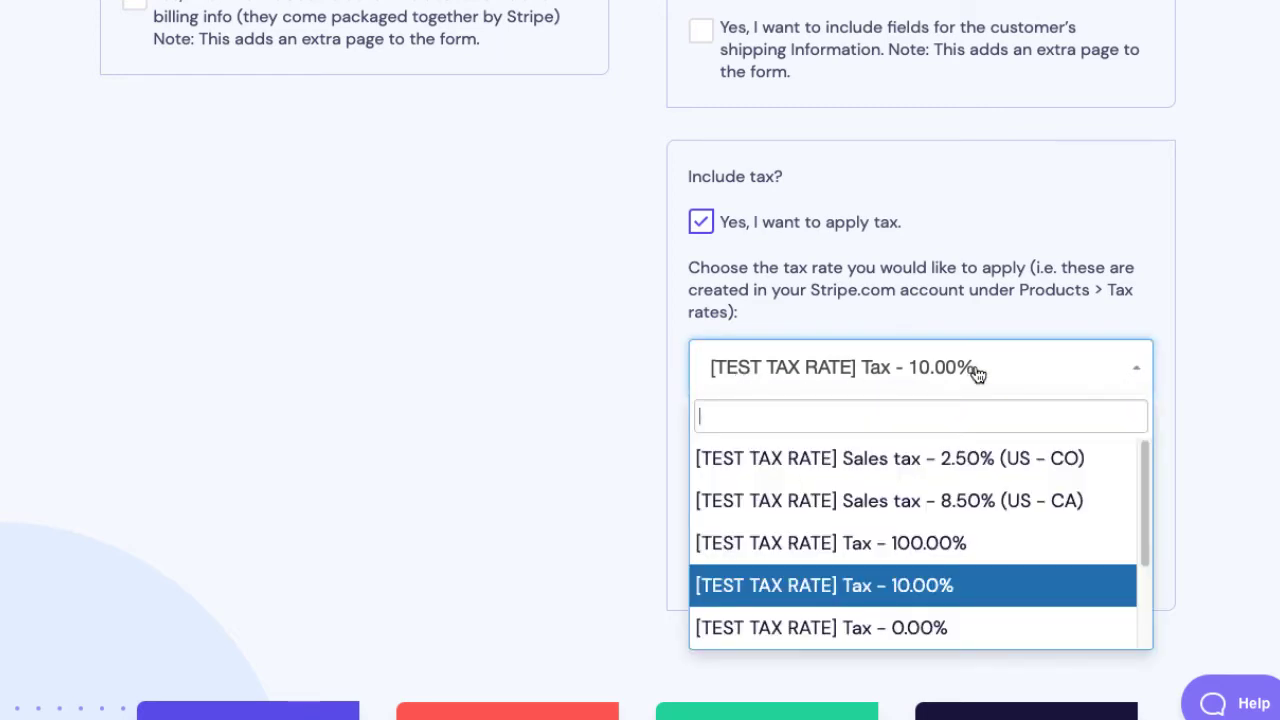
left_click(897, 542)
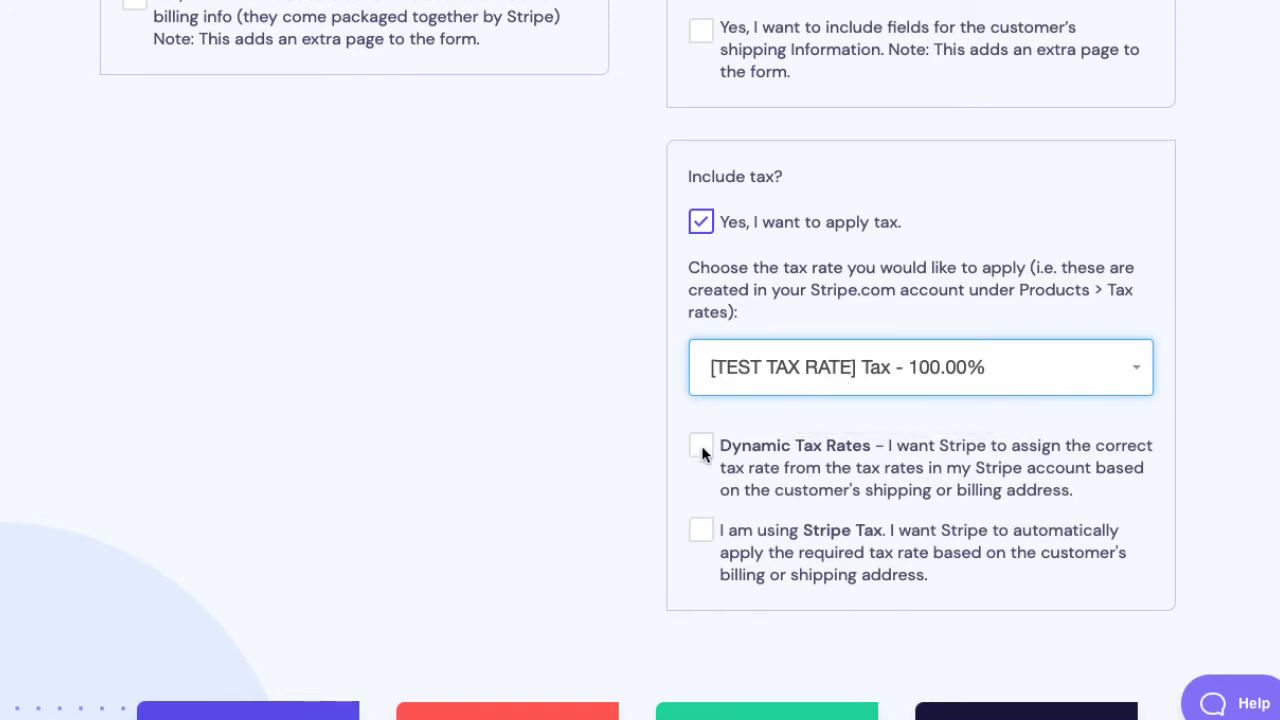
left_click(789, 386)
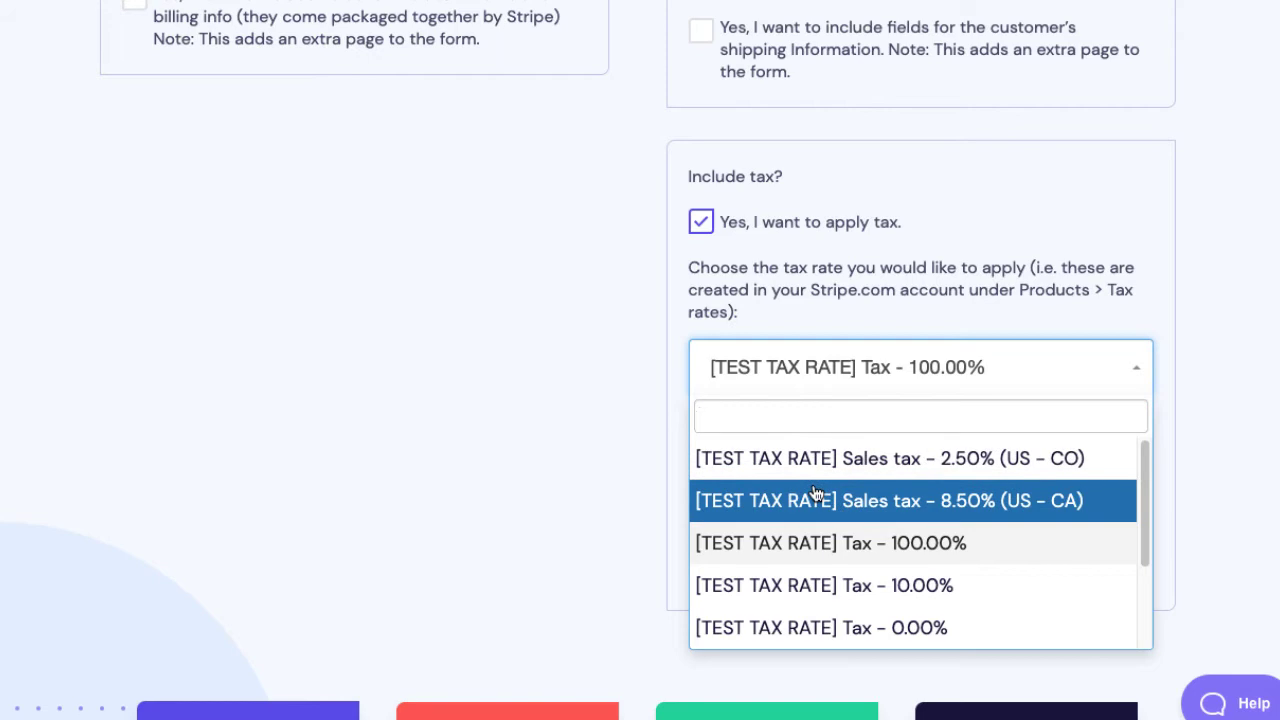
Restore the 10.00% tax rate, leave Dynamic Tax Rates off, and tick 'I am using Stripe Tax'.
left_click(621, 477)
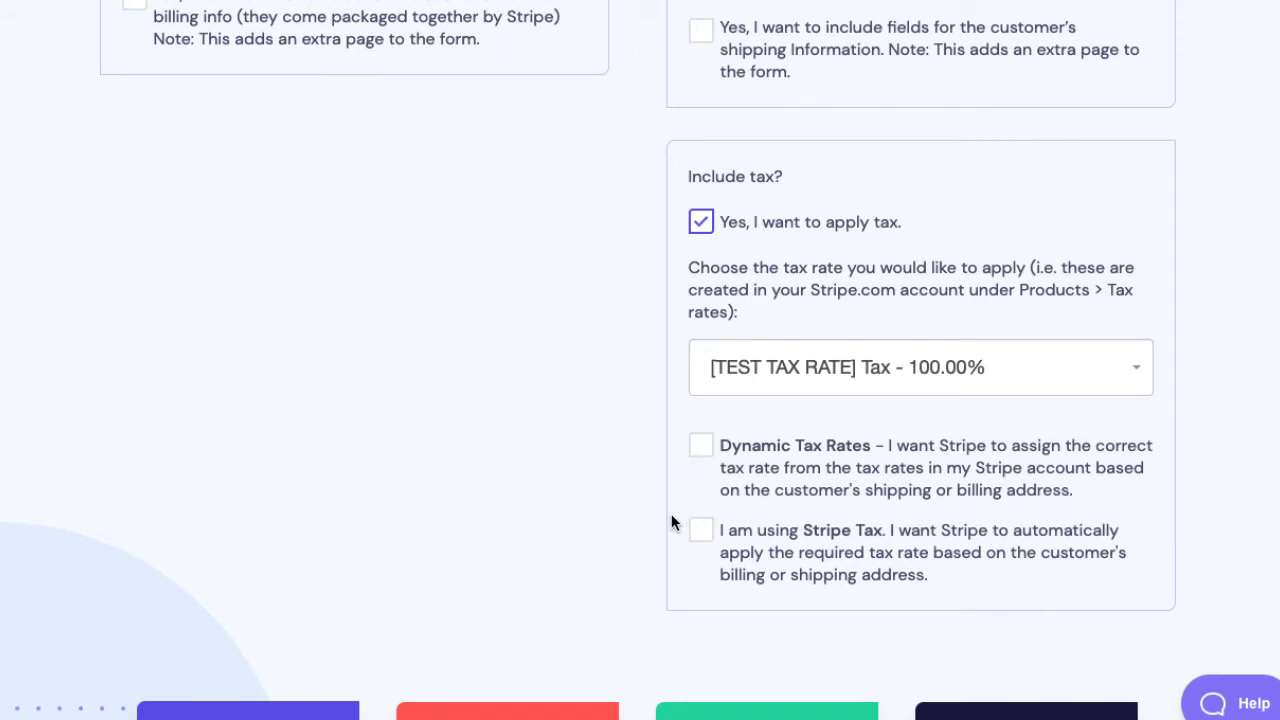
left_click(781, 372)
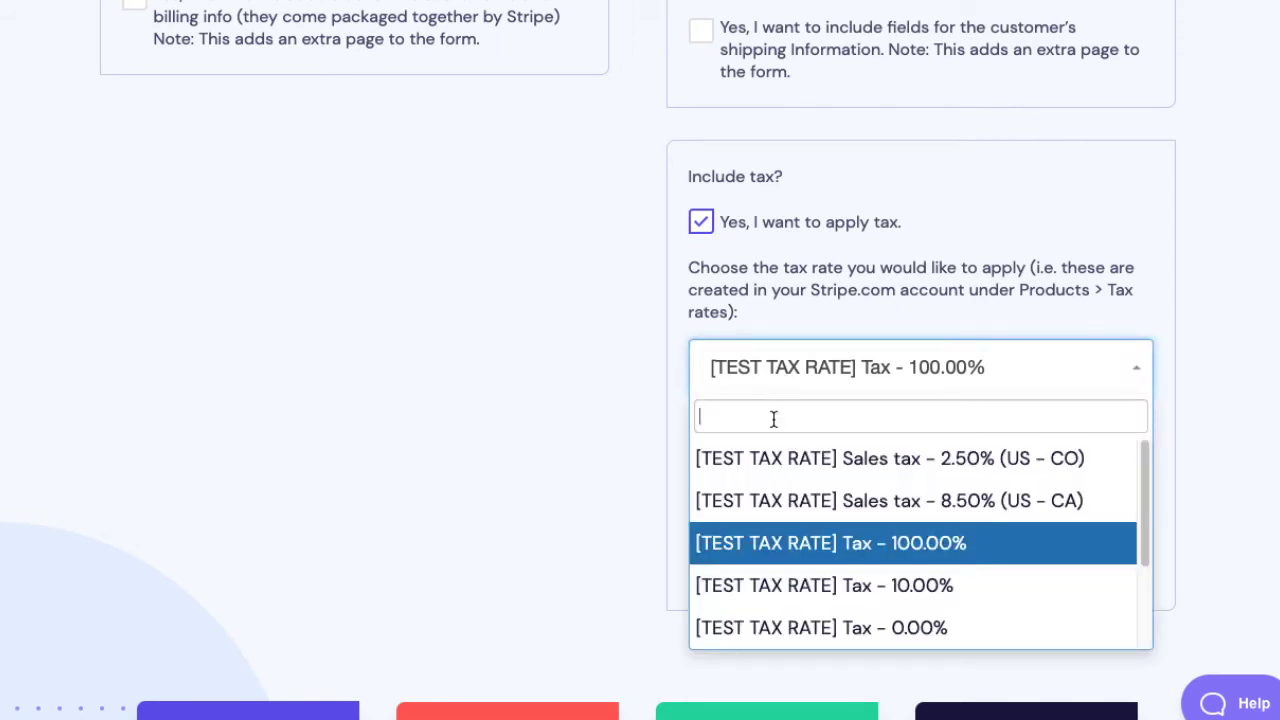
left_click(770, 580)
left_click(700, 445)
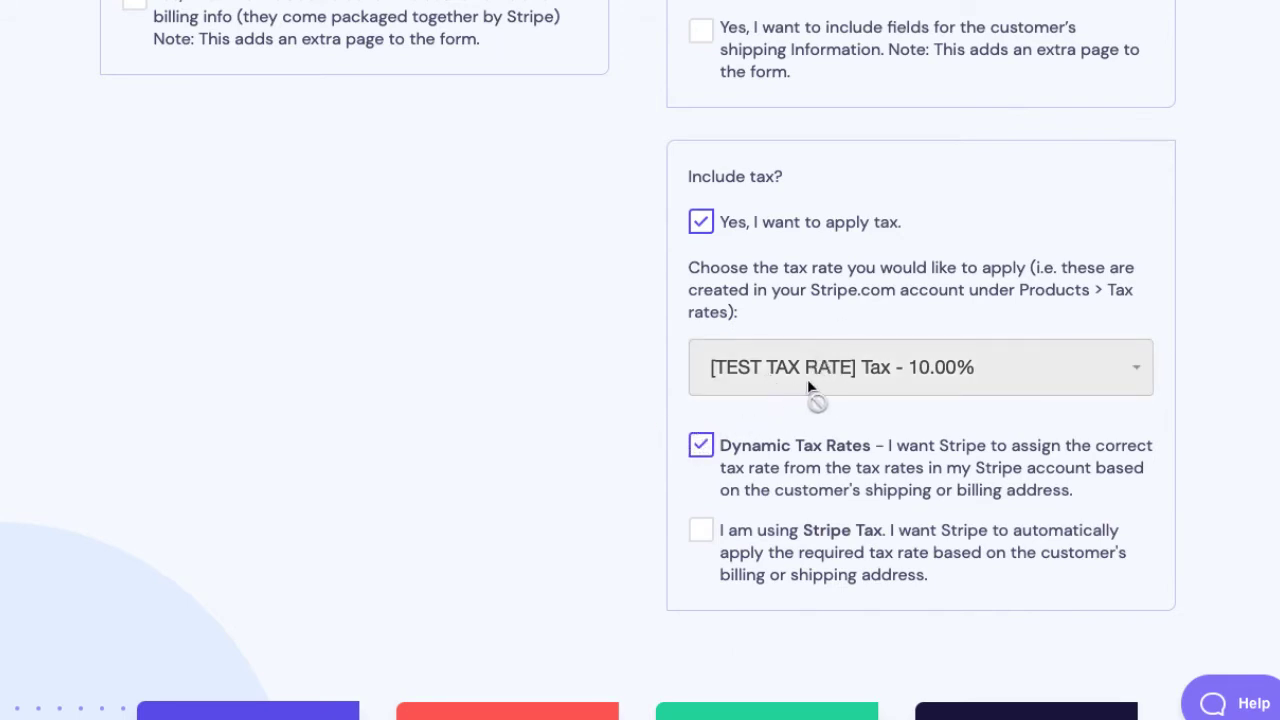
left_click(701, 446)
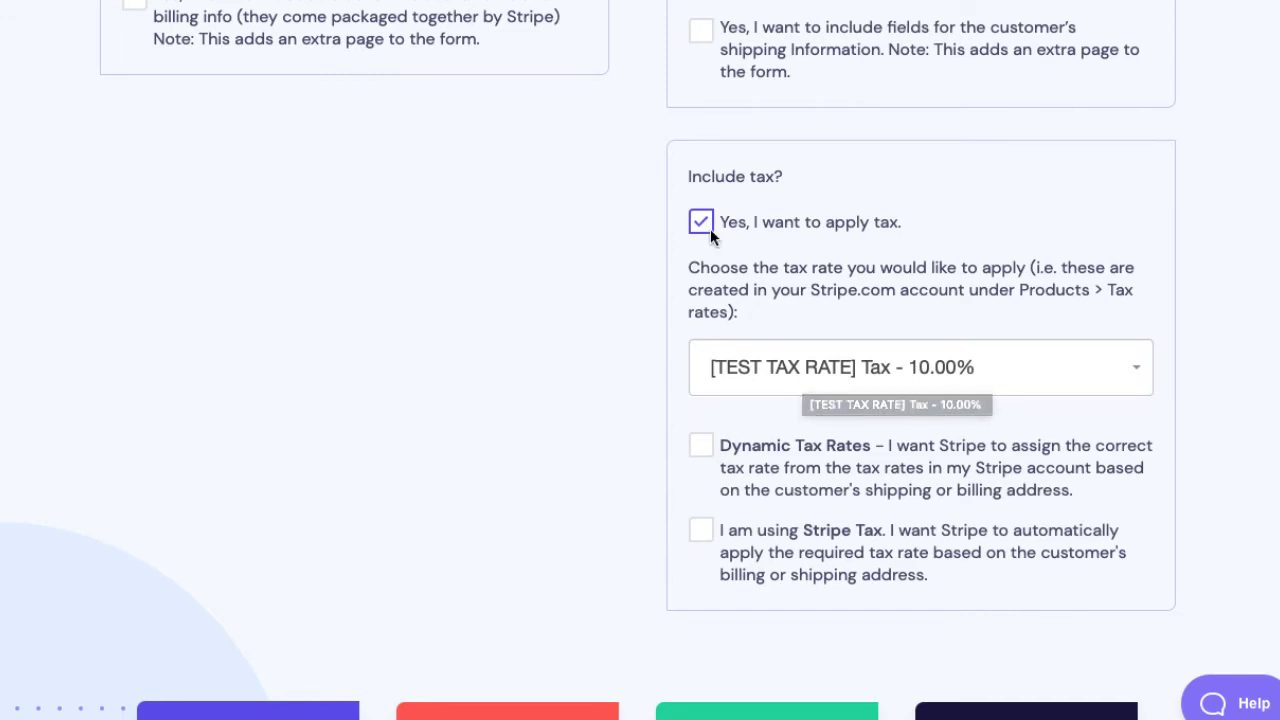
left_click(701, 533)
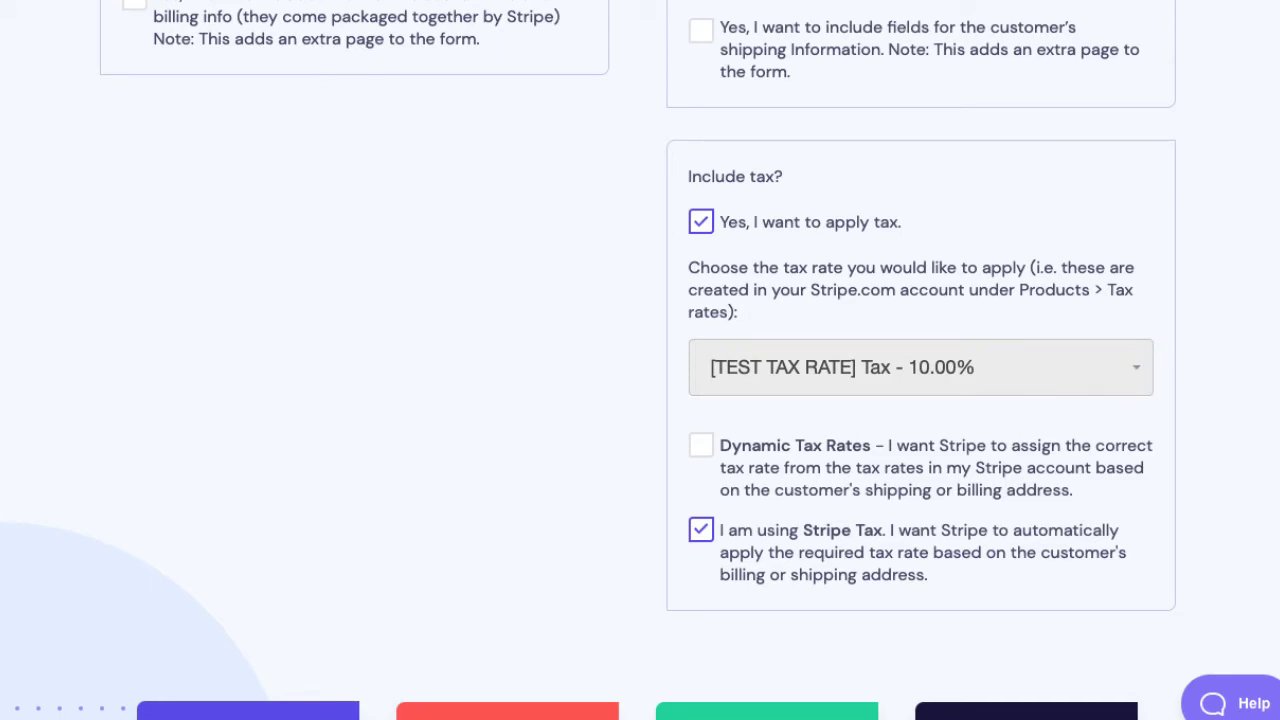
scroll(880, 271, "up", 10)
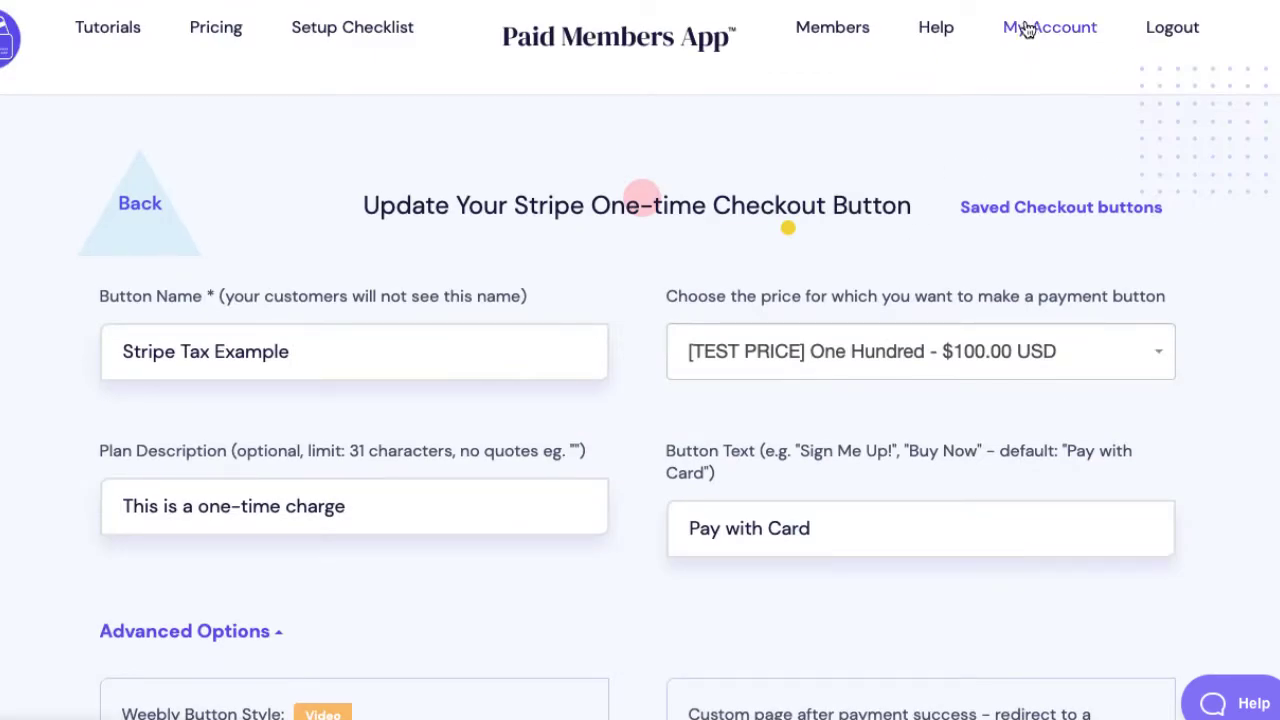
Untick and re-tick the account's Stripe Tax checkbox under Stripe Settings, leaving it enabled.
scroll(177, 563, "down", 5)
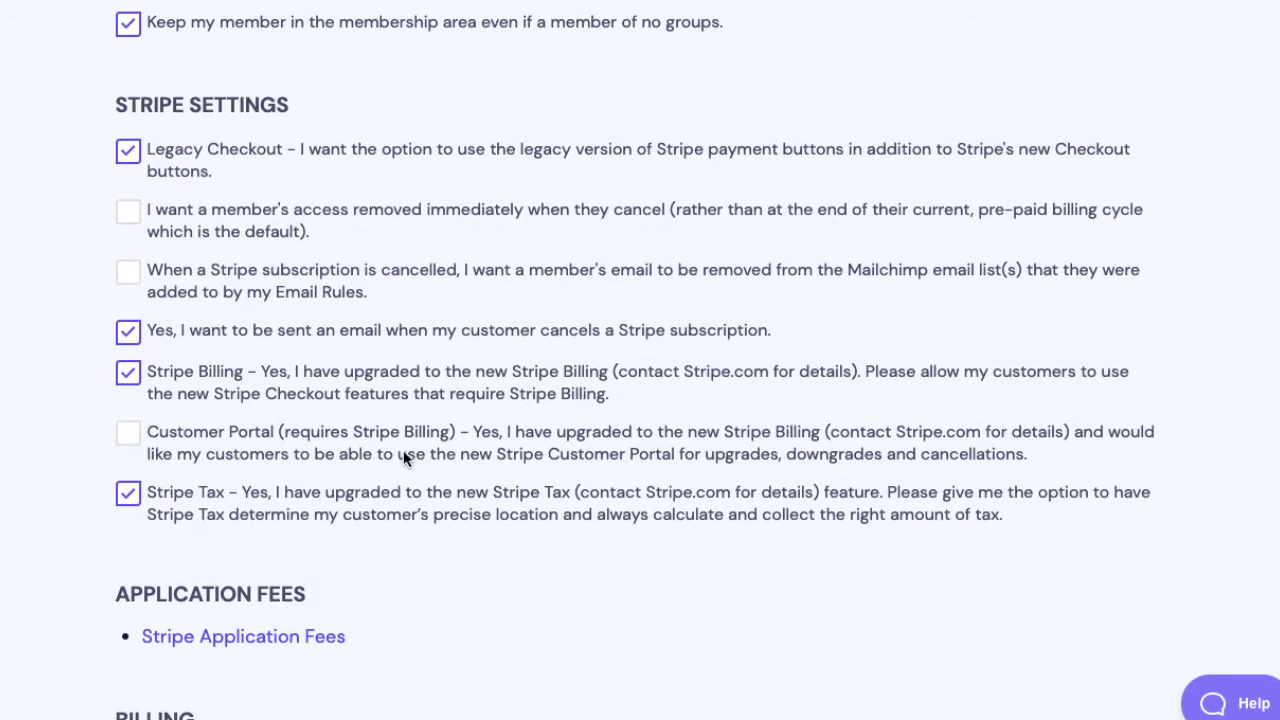
left_click(130, 496)
left_click(129, 494)
scroll(680, 528, "up", 6)
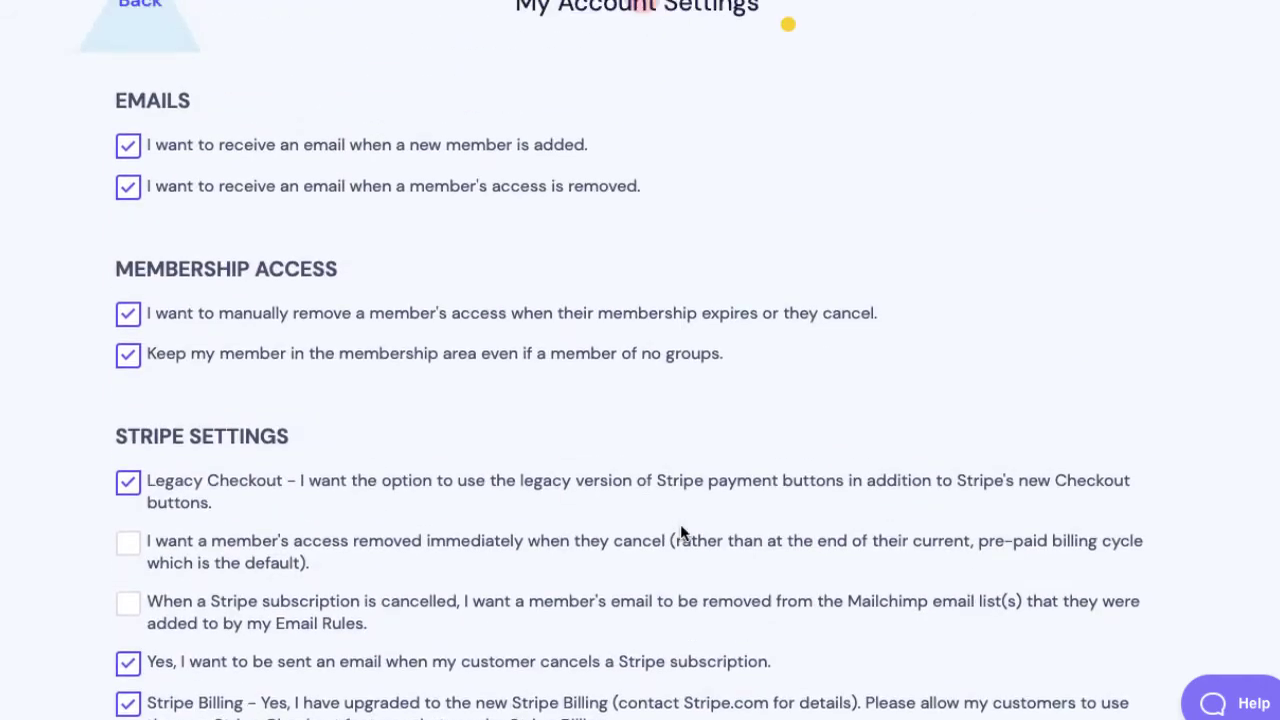
Reopen the saved 'Stripe Tax Example' one-time checkout button for editing.
mouse_move(373, 55)
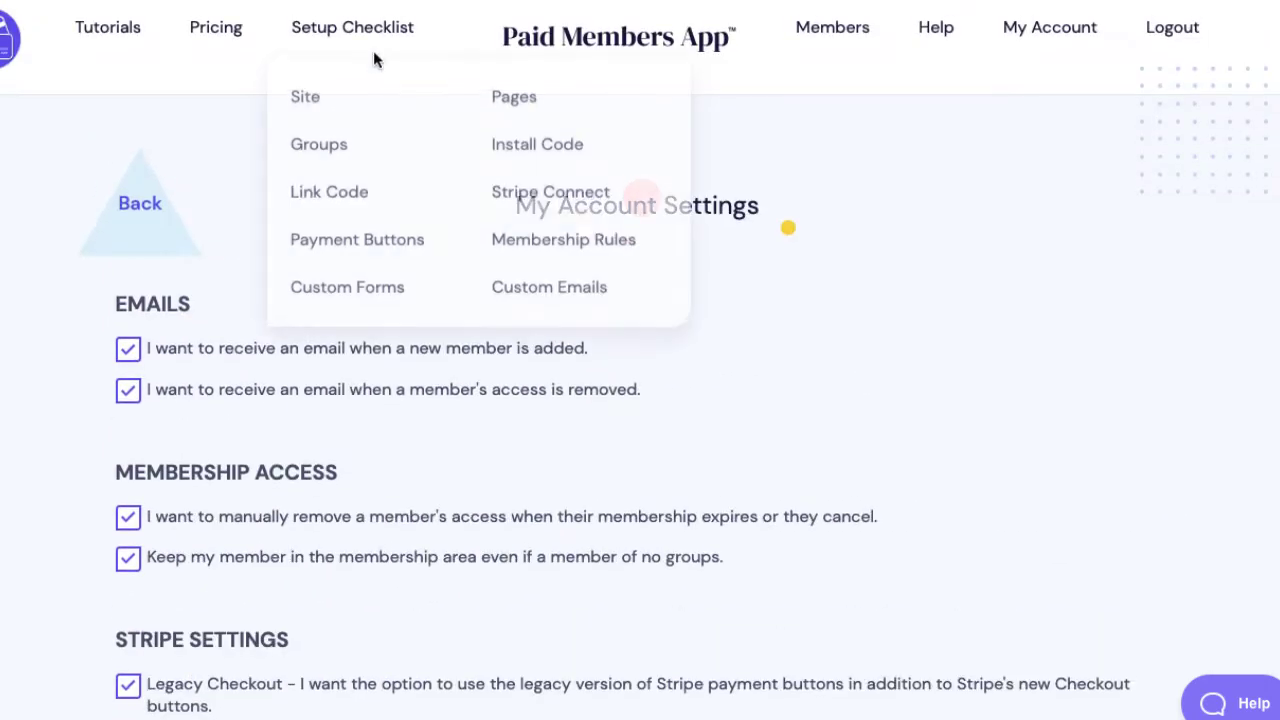
left_click(322, 240)
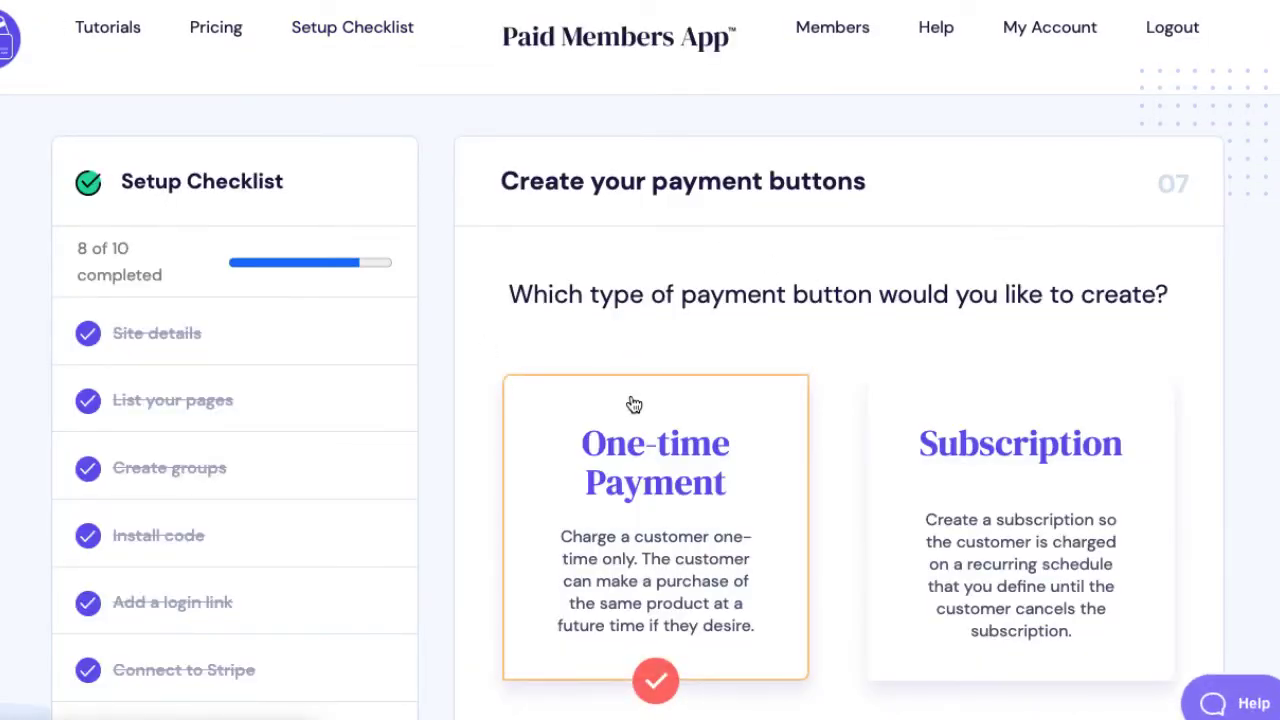
left_click(634, 403)
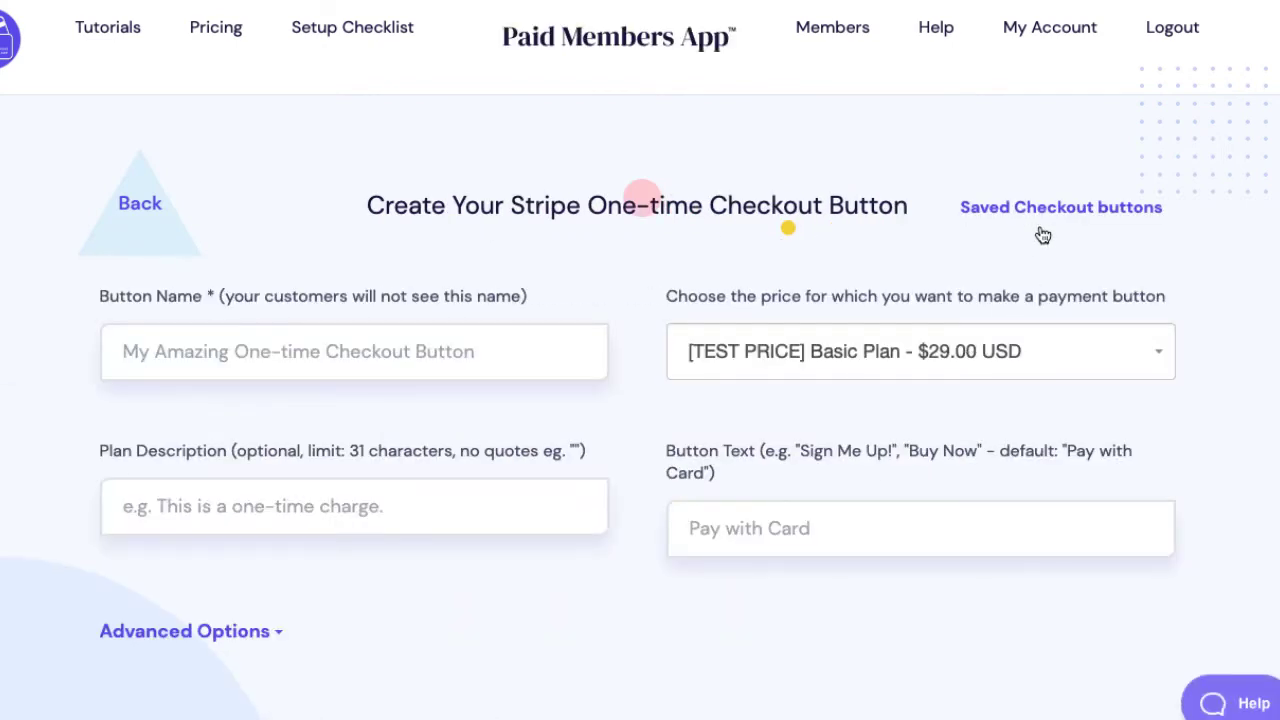
left_click(1046, 214)
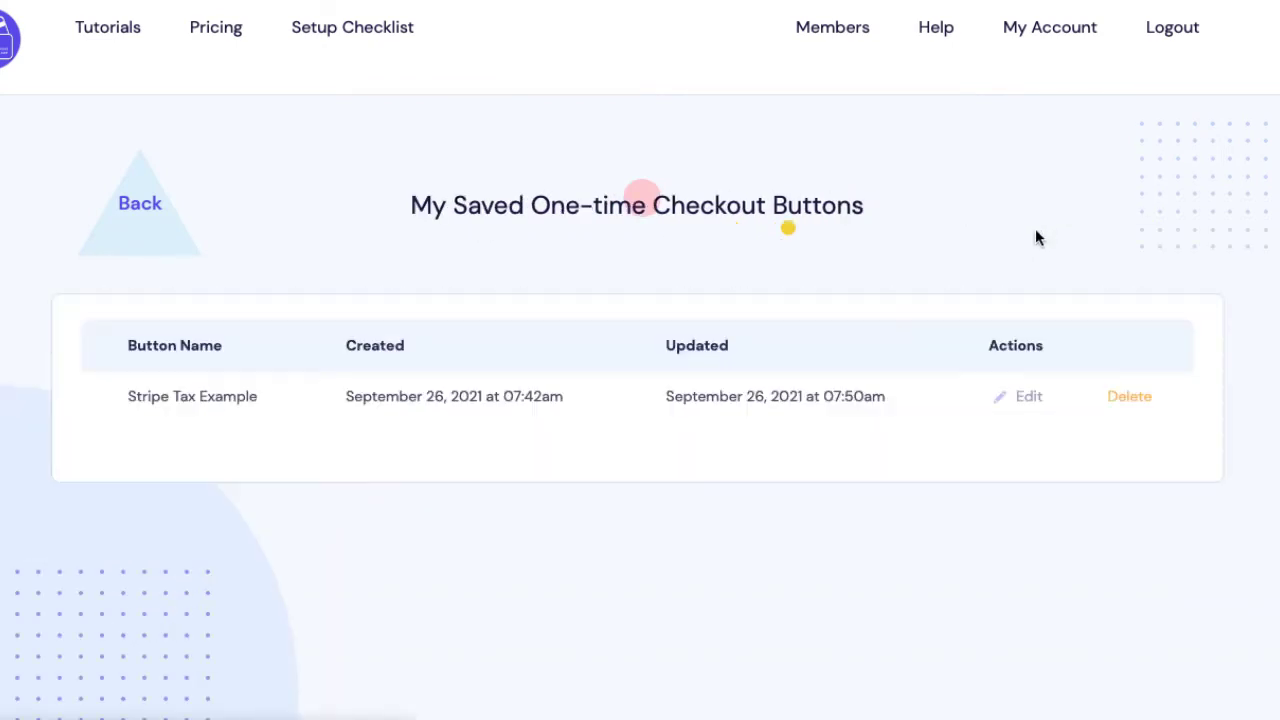
left_click(1022, 399)
Save the button with Update Button, copy its embed code, and select the Weebly button element.
scroll(249, 443, "down", 2)
left_click(250, 456)
scroll(257, 466, "down", 8)
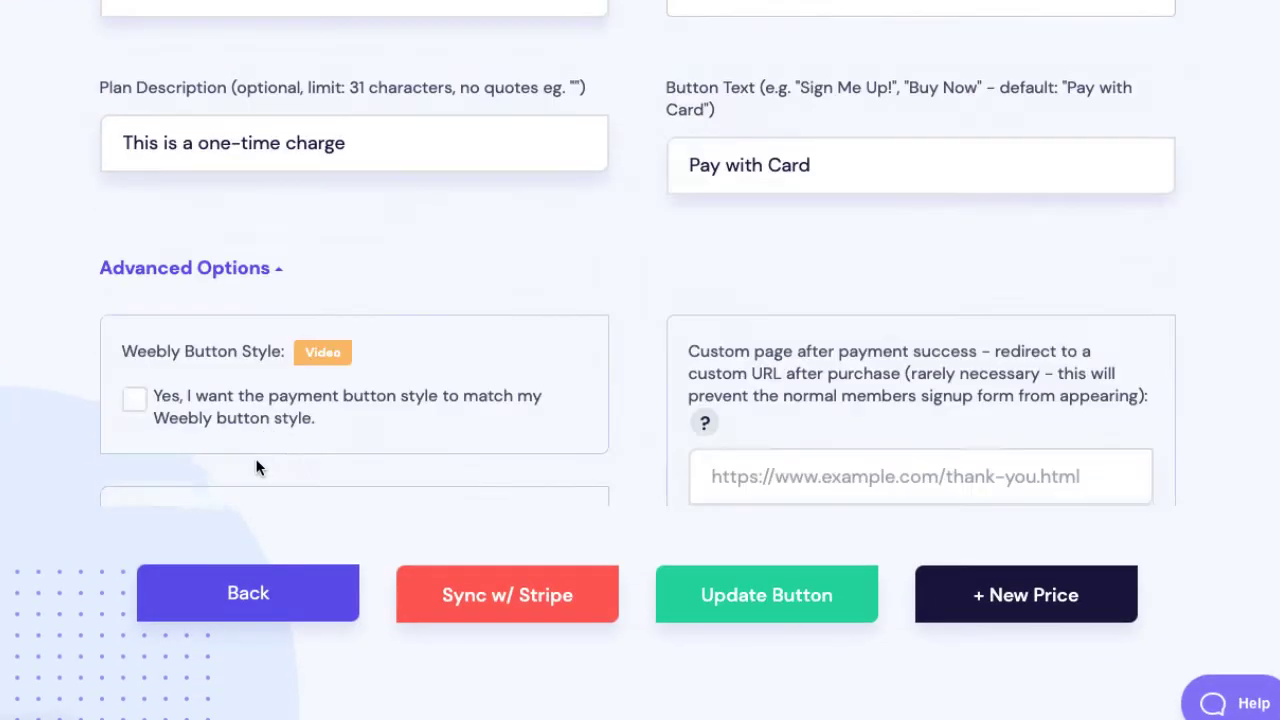
scroll(706, 391, "up", 1)
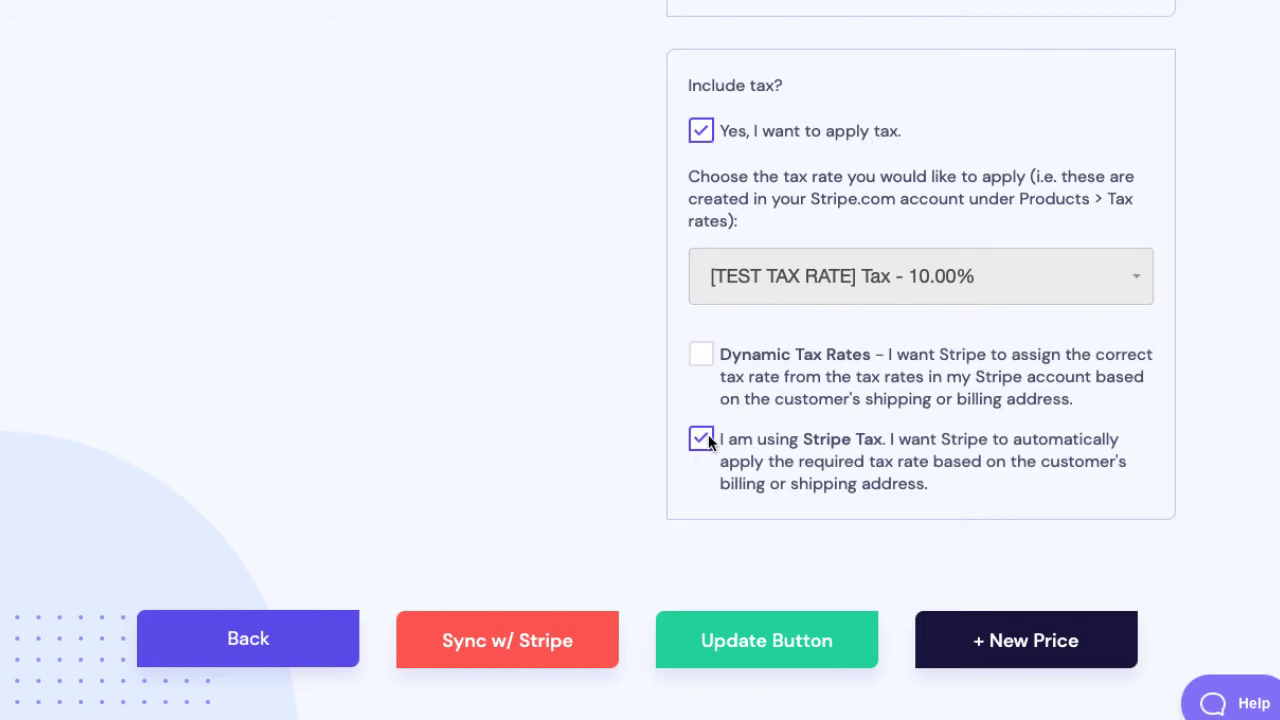
left_click(731, 636)
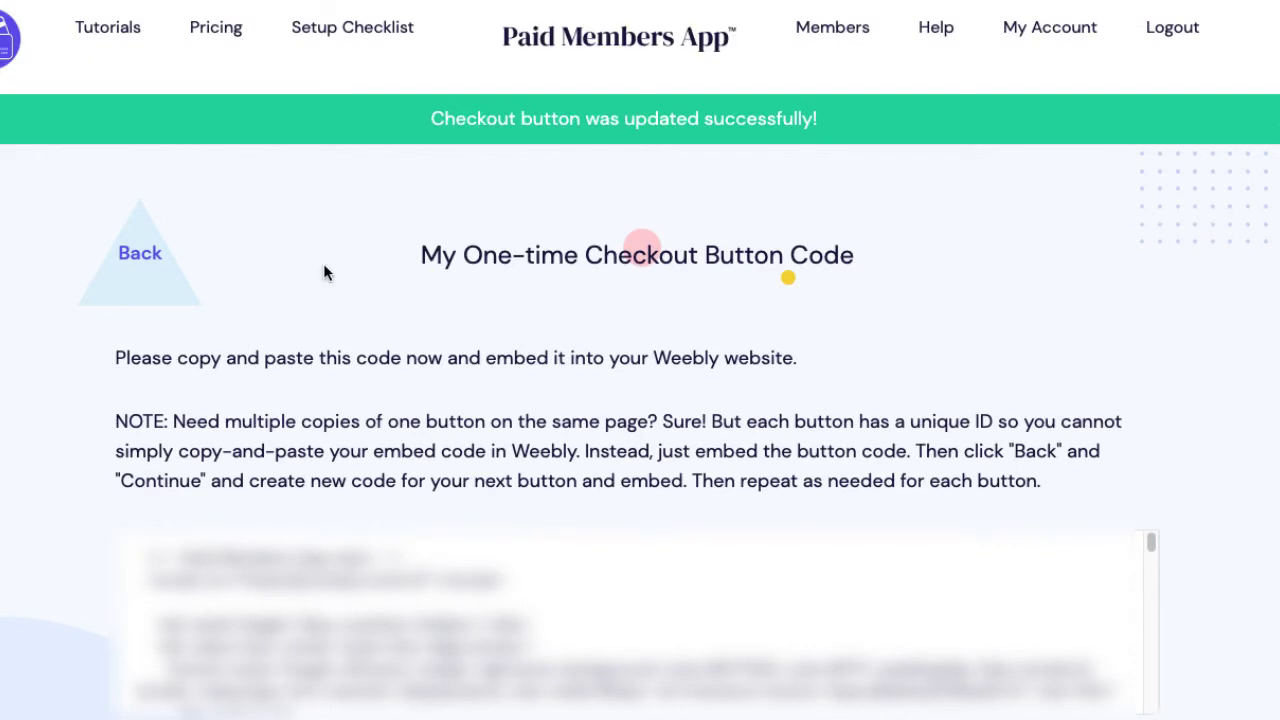
scroll(320, 420, "down", 3)
left_click(229, 531)
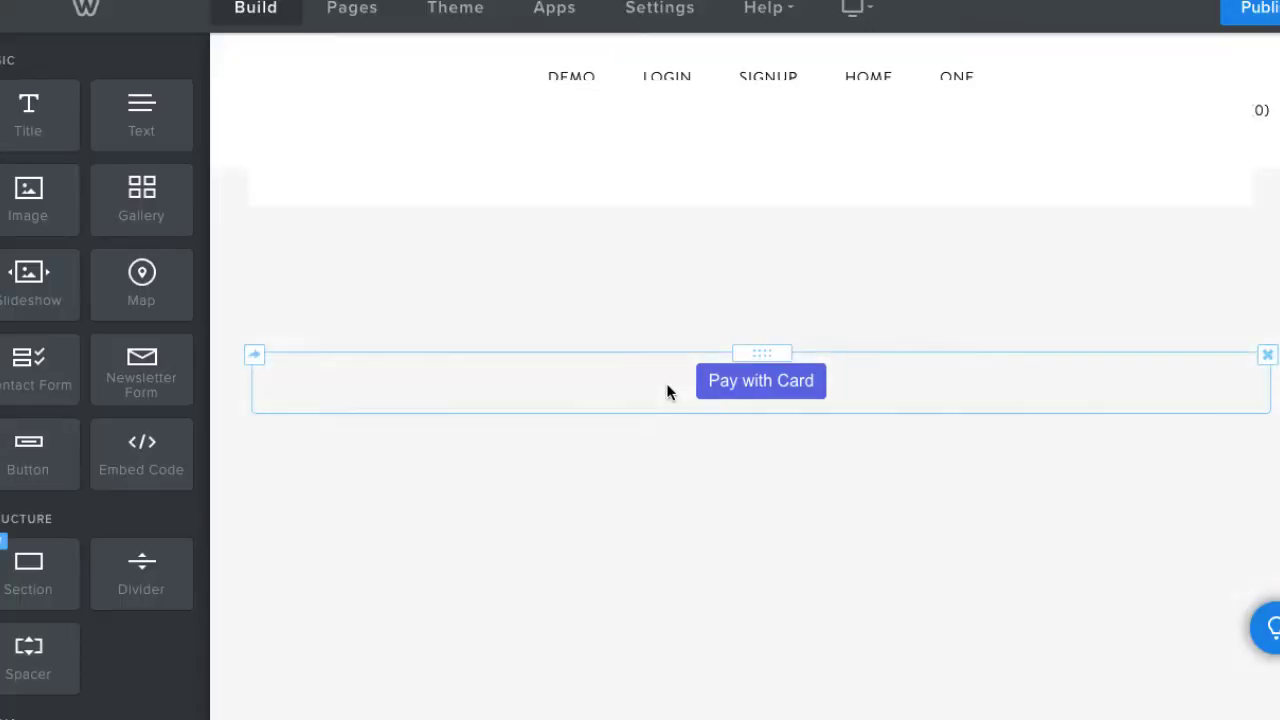
left_click(683, 383)
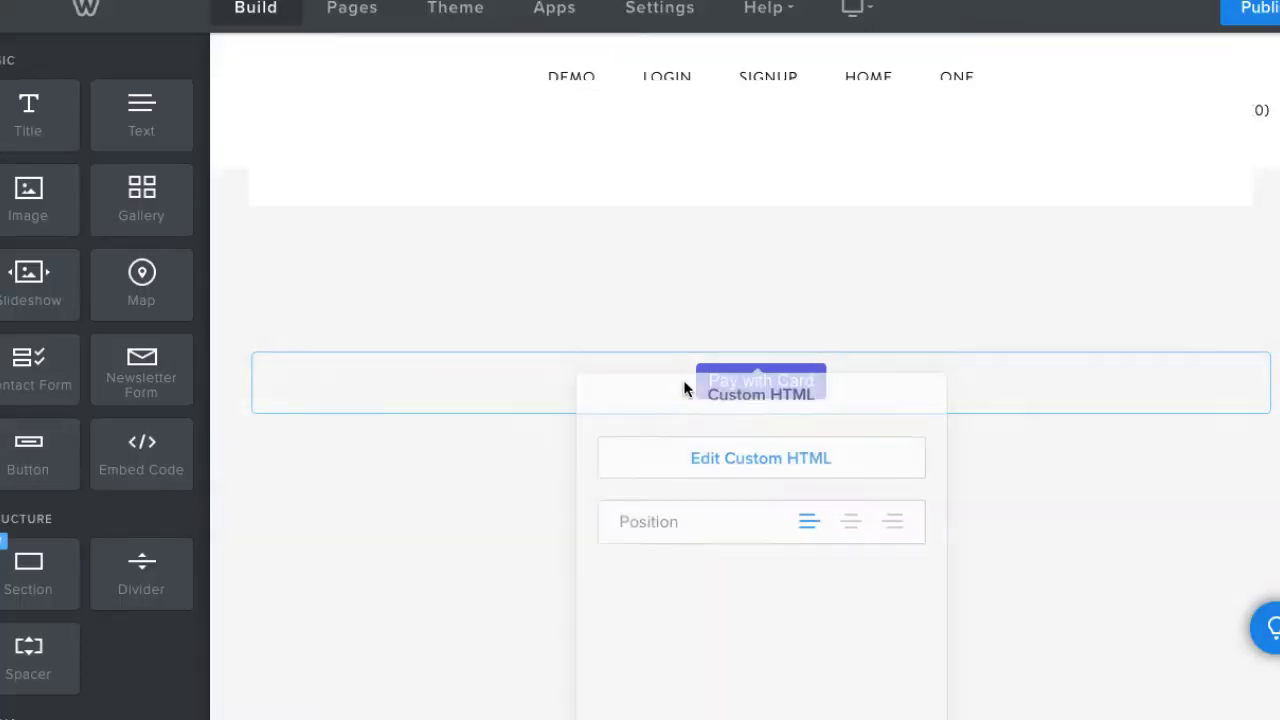
Paste the copied button code into the Custom HTML element with Ctrl+V and apply it.
left_click(757, 463)
key("ctrl+v")
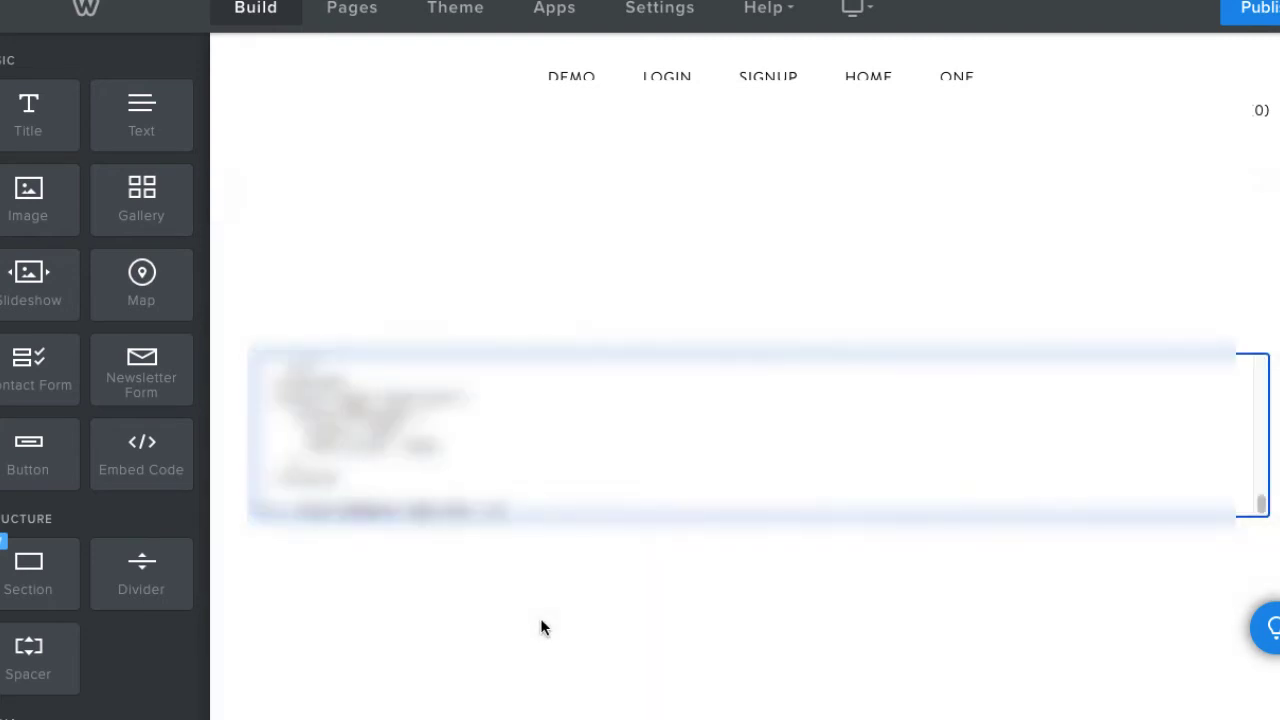
left_click(731, 605)
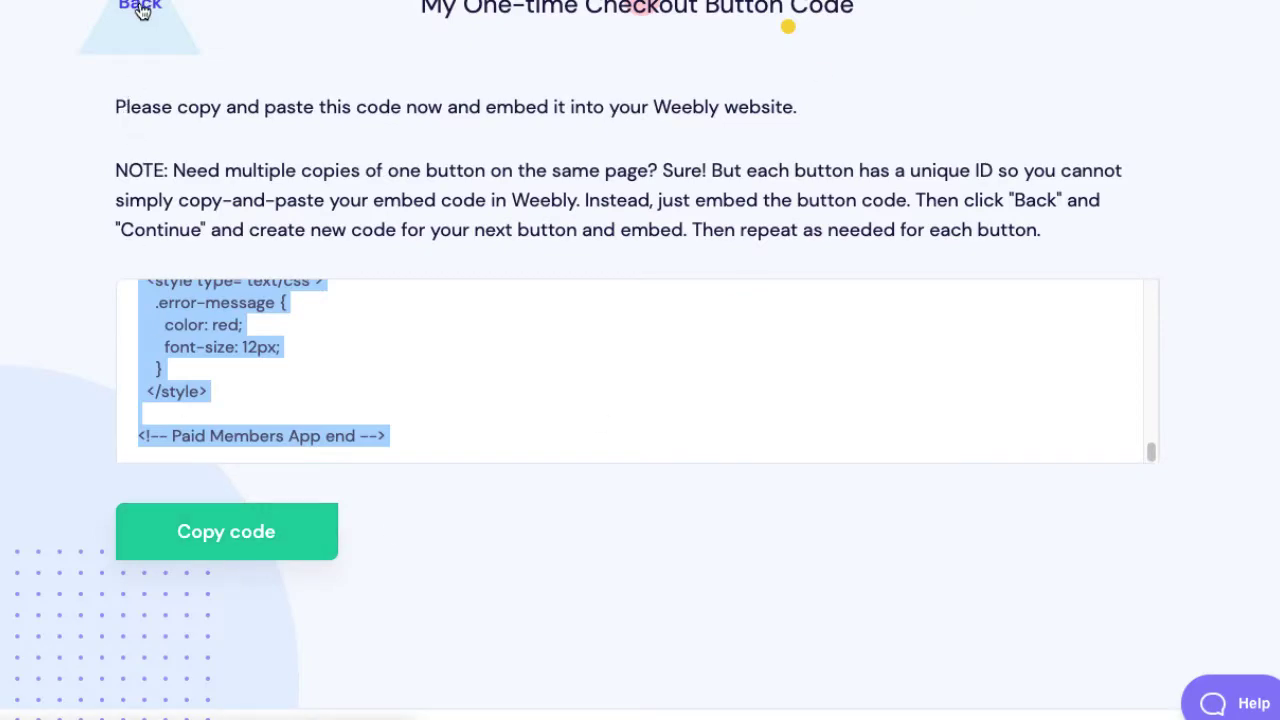
Turn off Stripe Tax in the checkout button's advanced options.
left_click(140, 8)
left_click(160, 632)
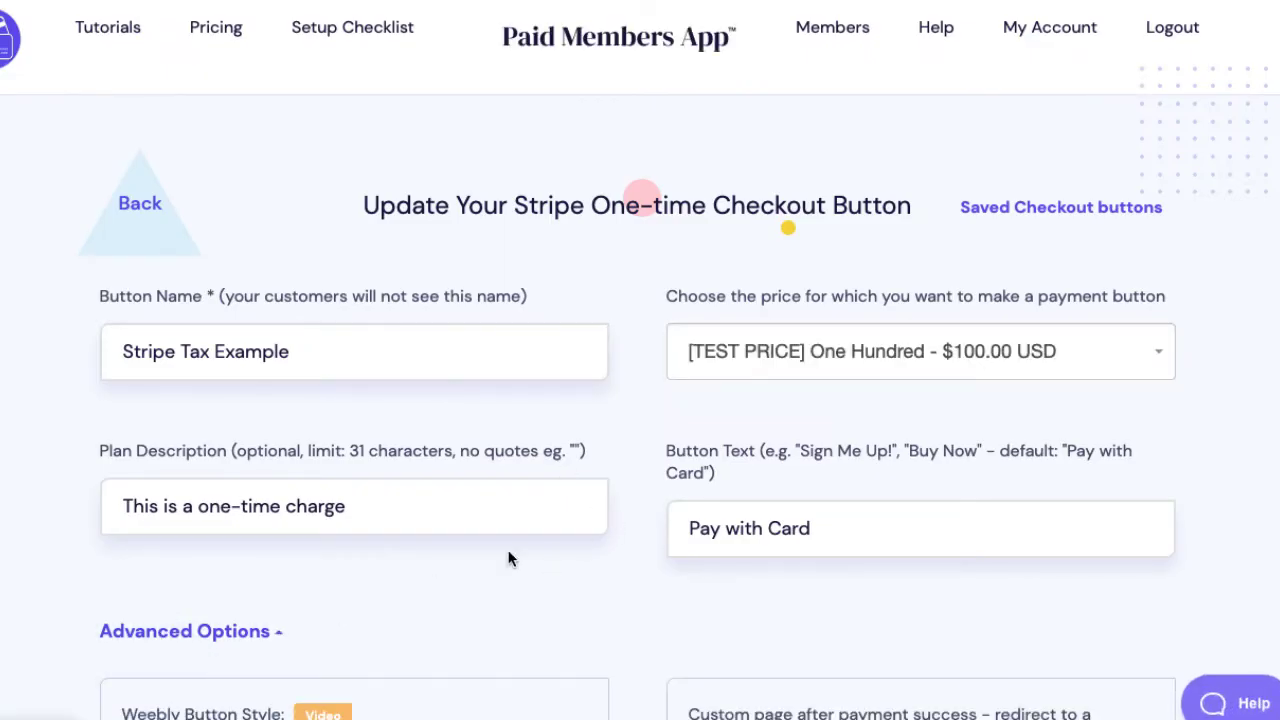
scroll(732, 457, "down", 13)
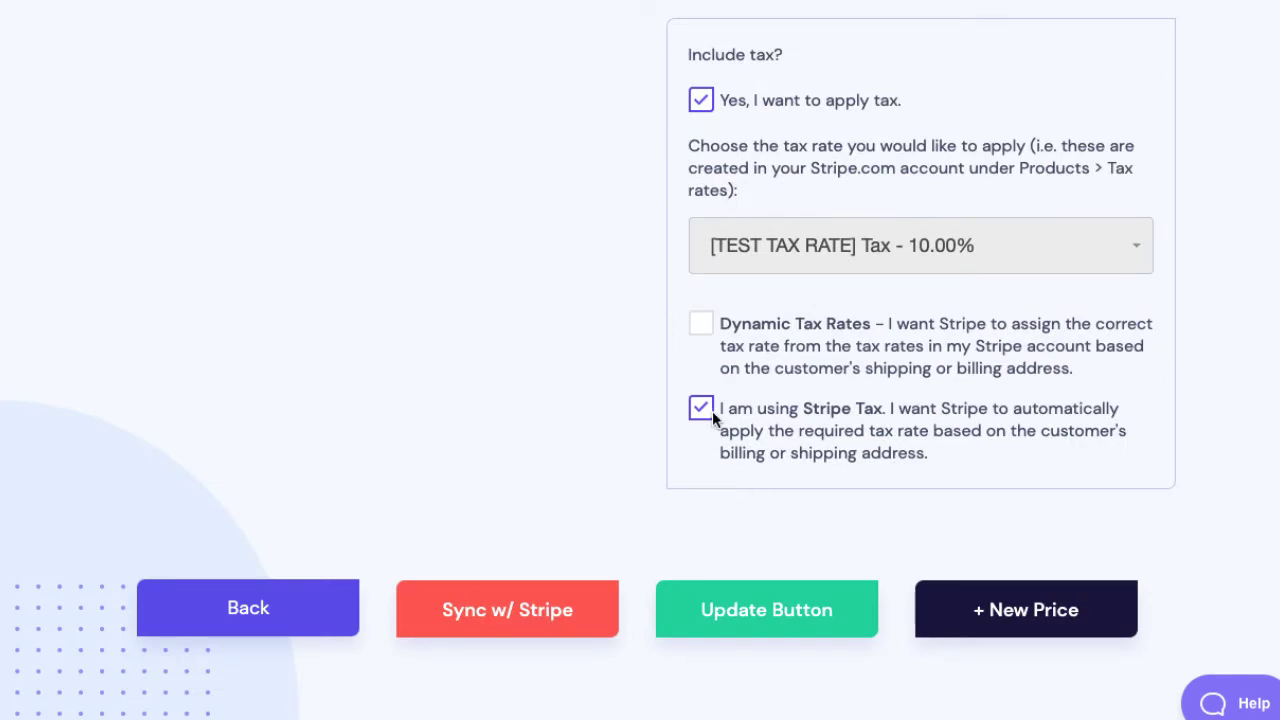
left_click(706, 409)
scroll(677, 451, "up", 2)
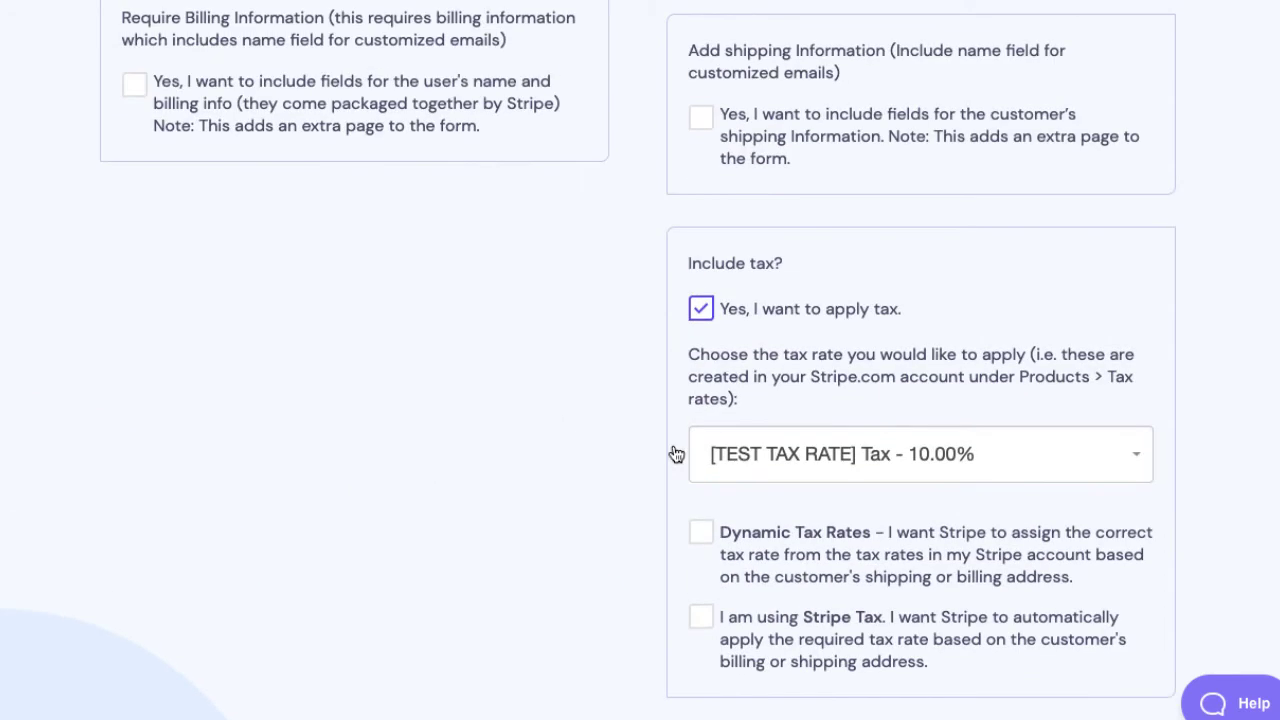
Keep the 10.00% test tax rate, update the button, and copy its embed code.
left_click(826, 454)
left_click(862, 671)
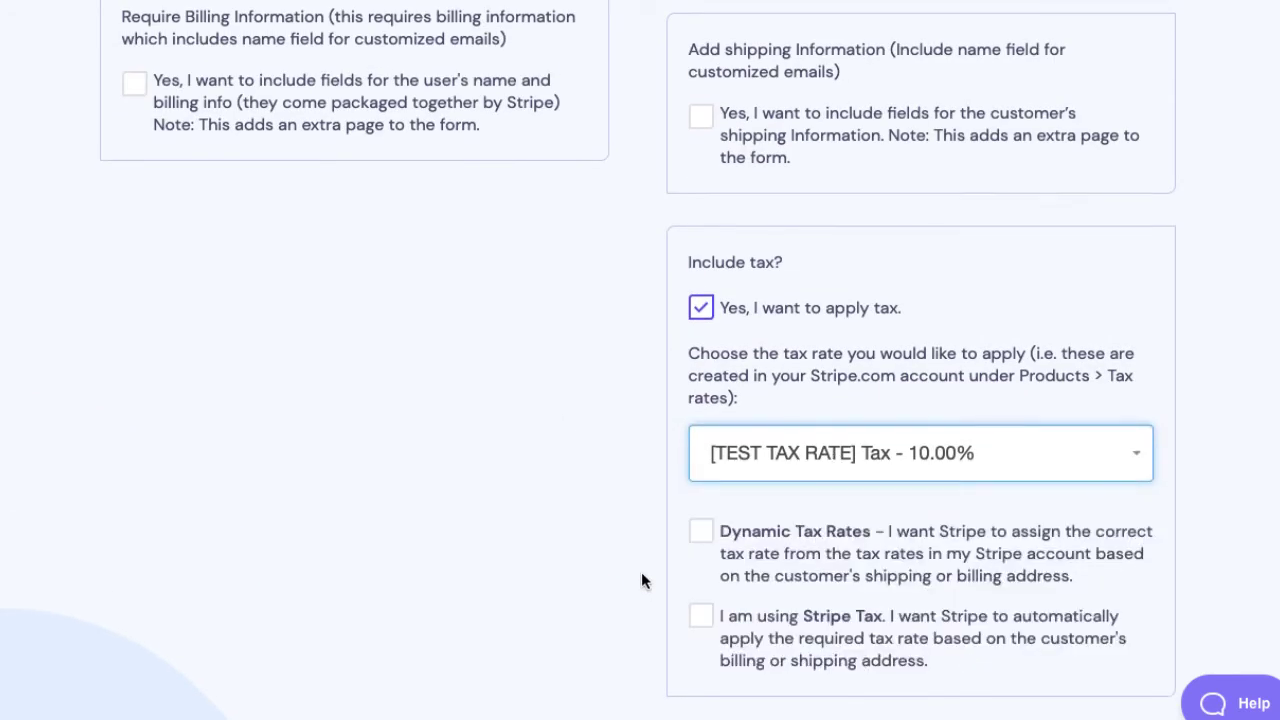
scroll(641, 572, "down", 5)
left_click(752, 350)
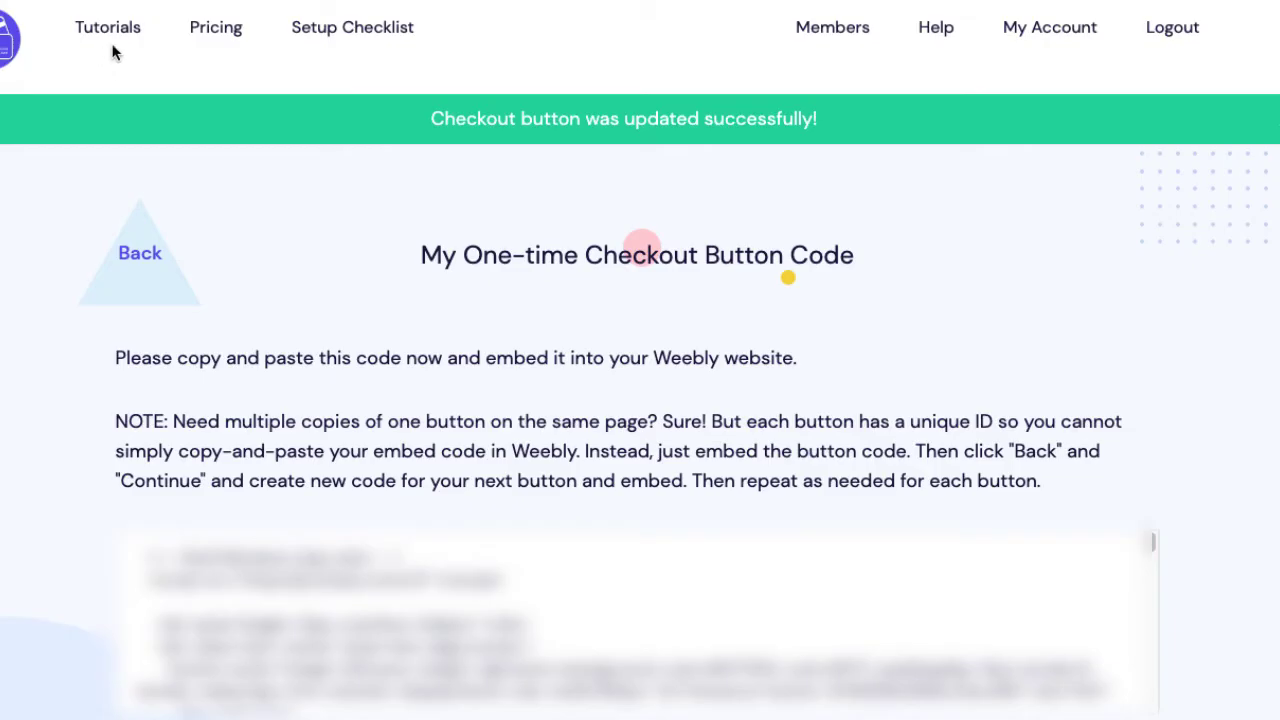
scroll(237, 551, "down", 3)
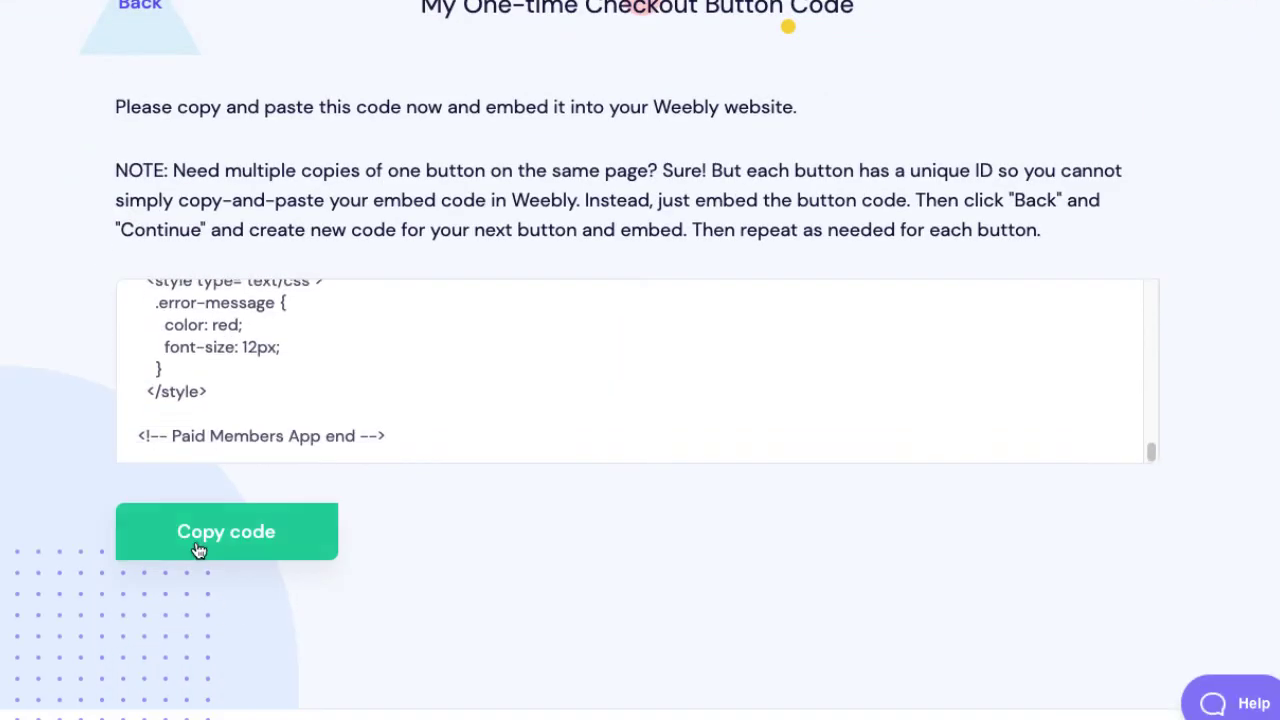
left_click(237, 548)
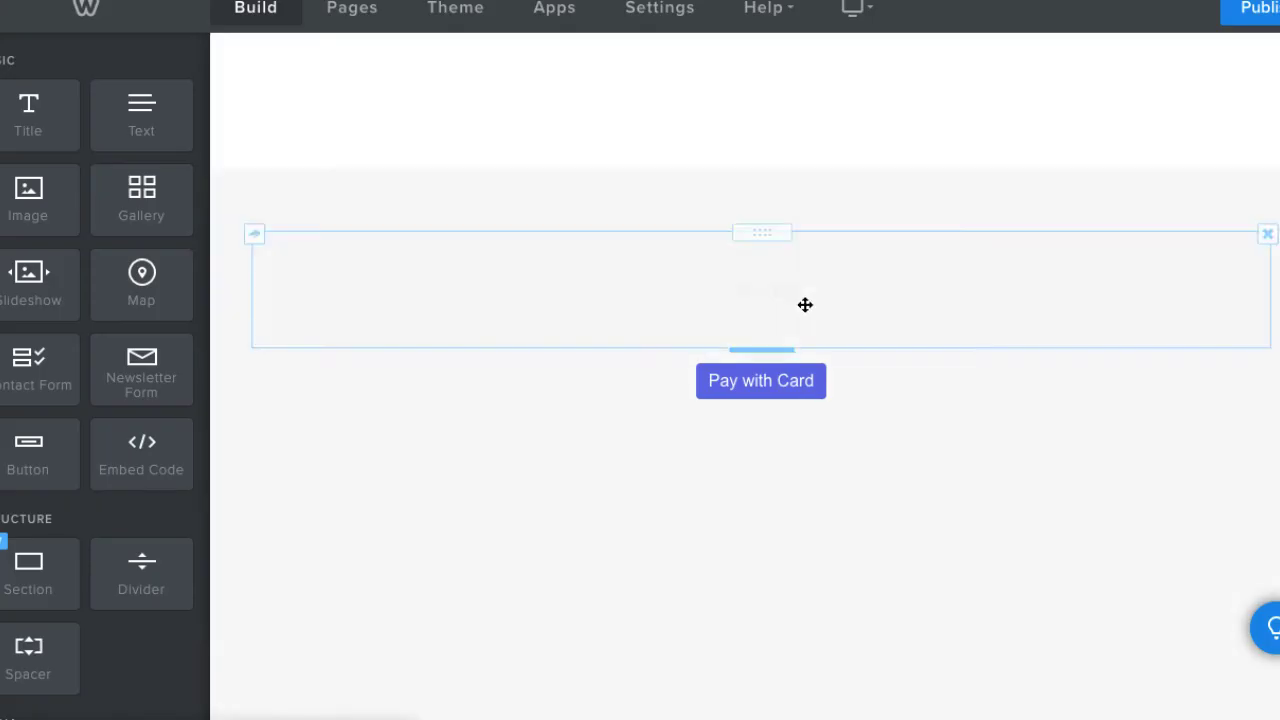
Paste the checkout code into the Weebly embed block's custom HTML so Pay with Card renders.
left_click(837, 394)
left_click(771, 449)
left_click(563, 613)
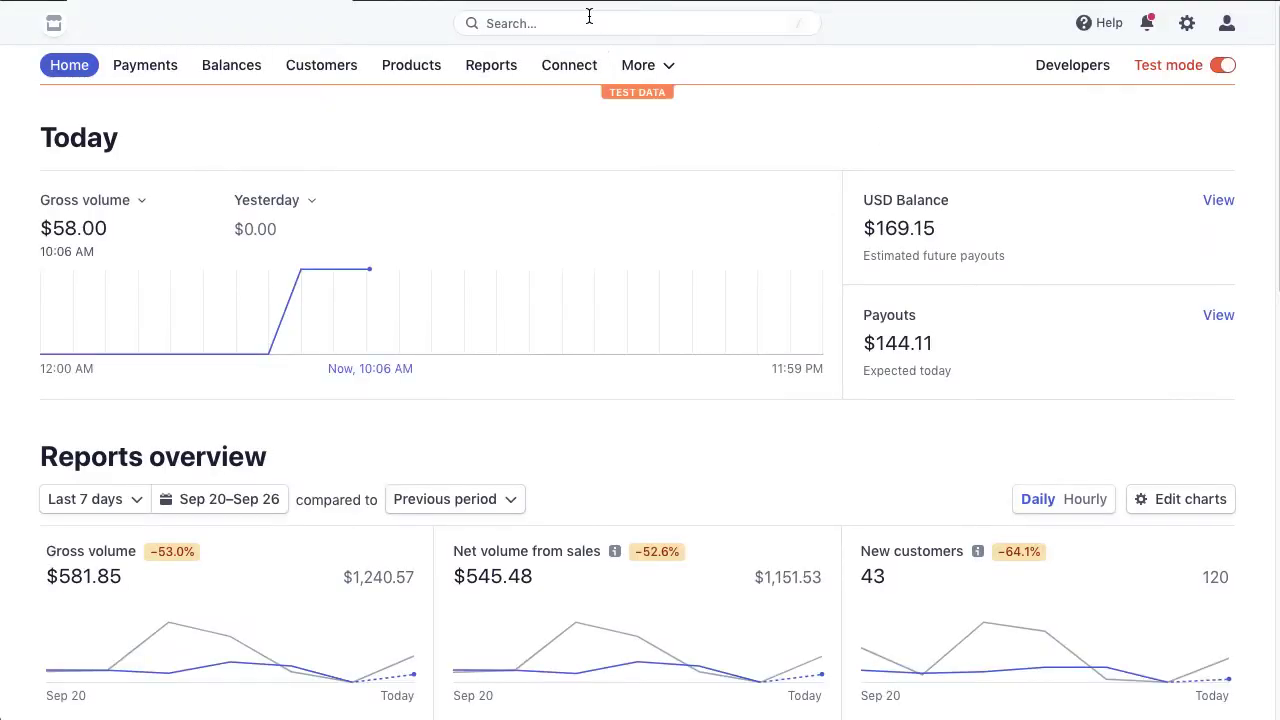
Search the dashboard for 'stripe tax' and go to the Tax settings page.
left_click(587, 14)
type("stripe tax")
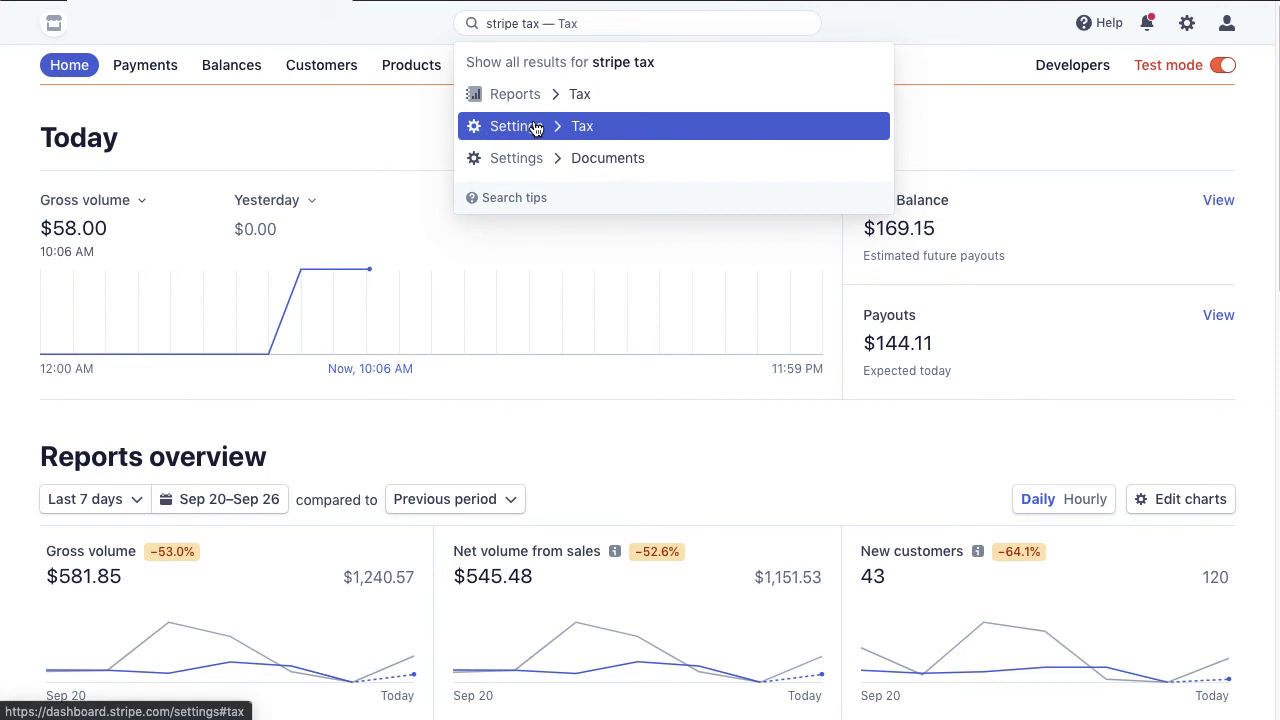
left_click(534, 126)
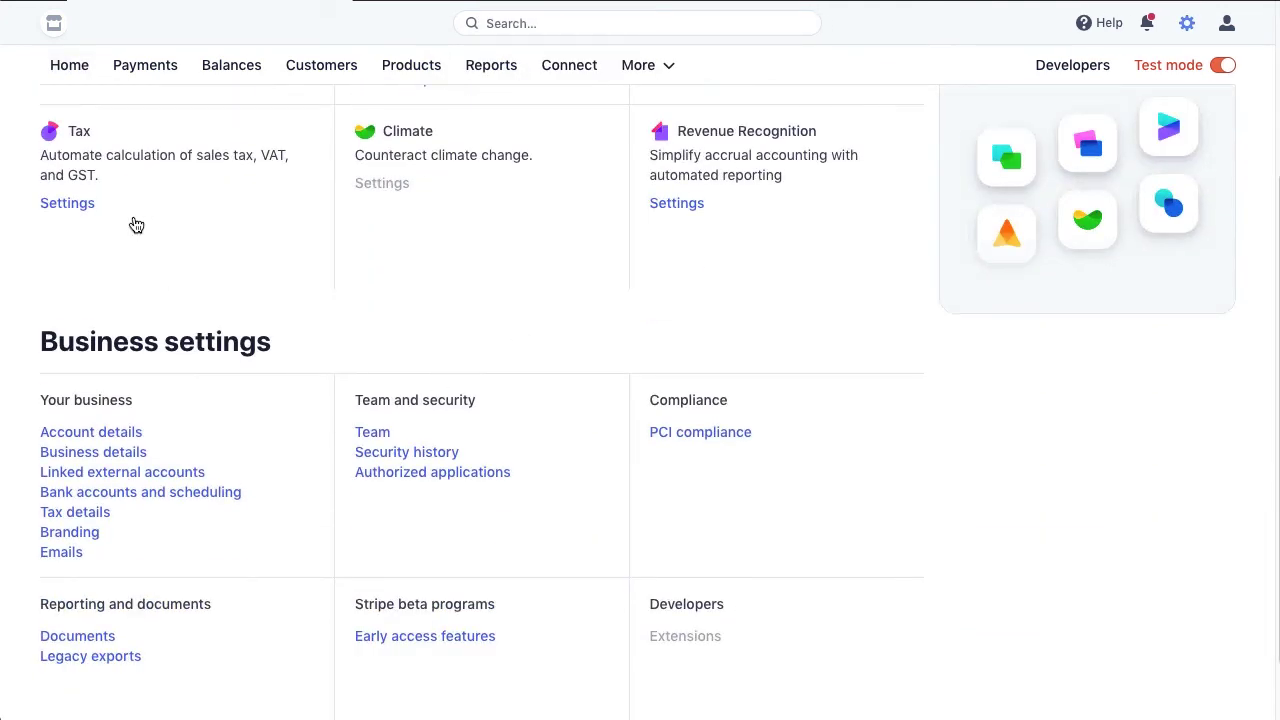
left_click(85, 205)
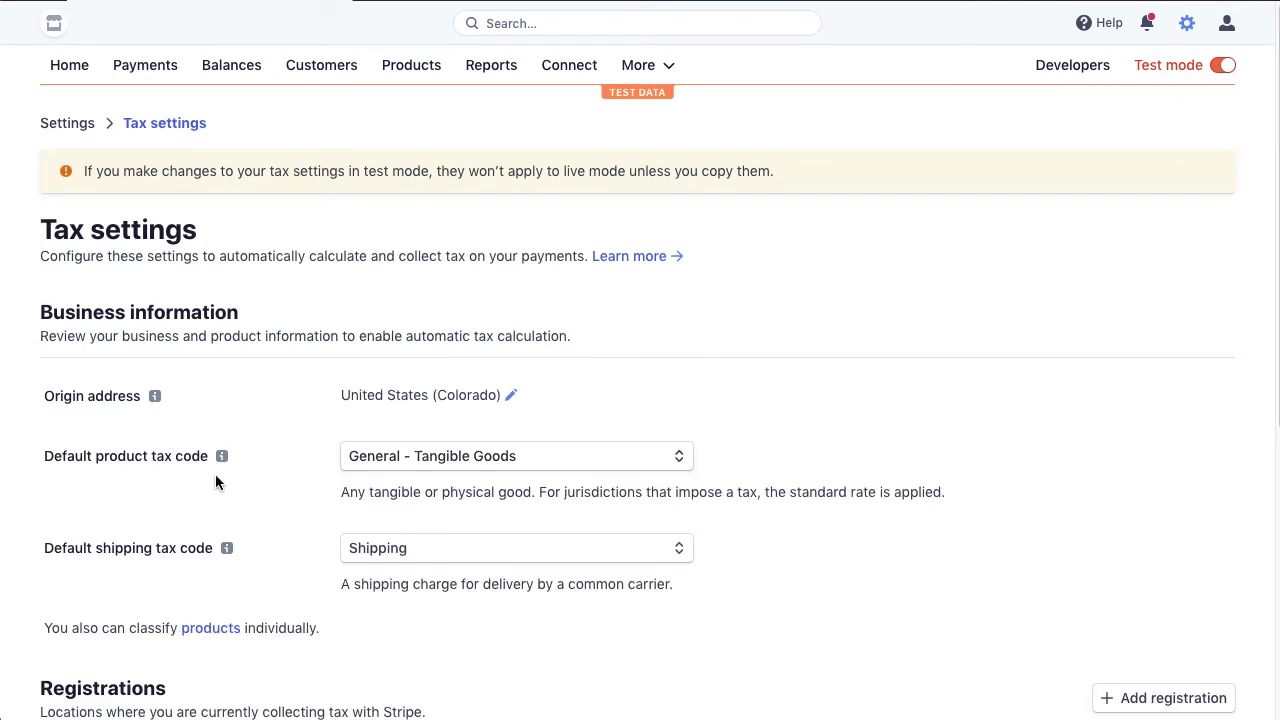
Keep General - Tangible Goods as default tax code, review registrations, and re-enable test mode.
left_click(491, 457)
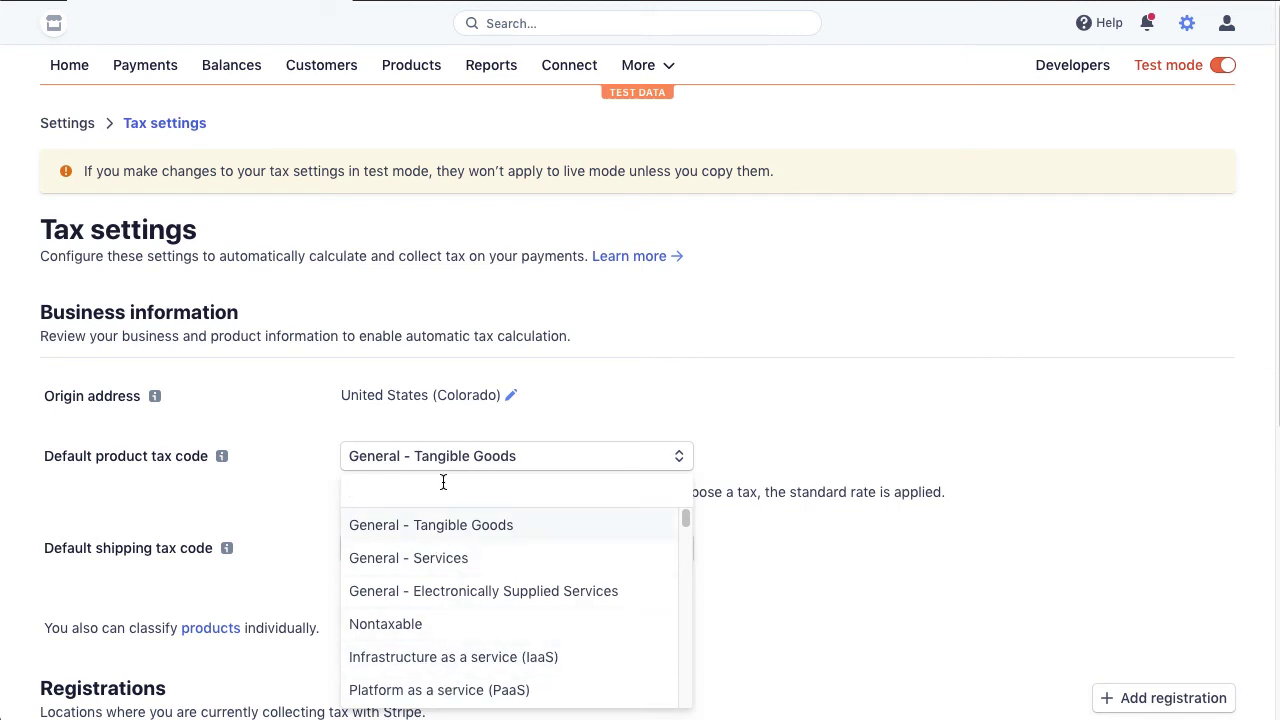
left_click(430, 518)
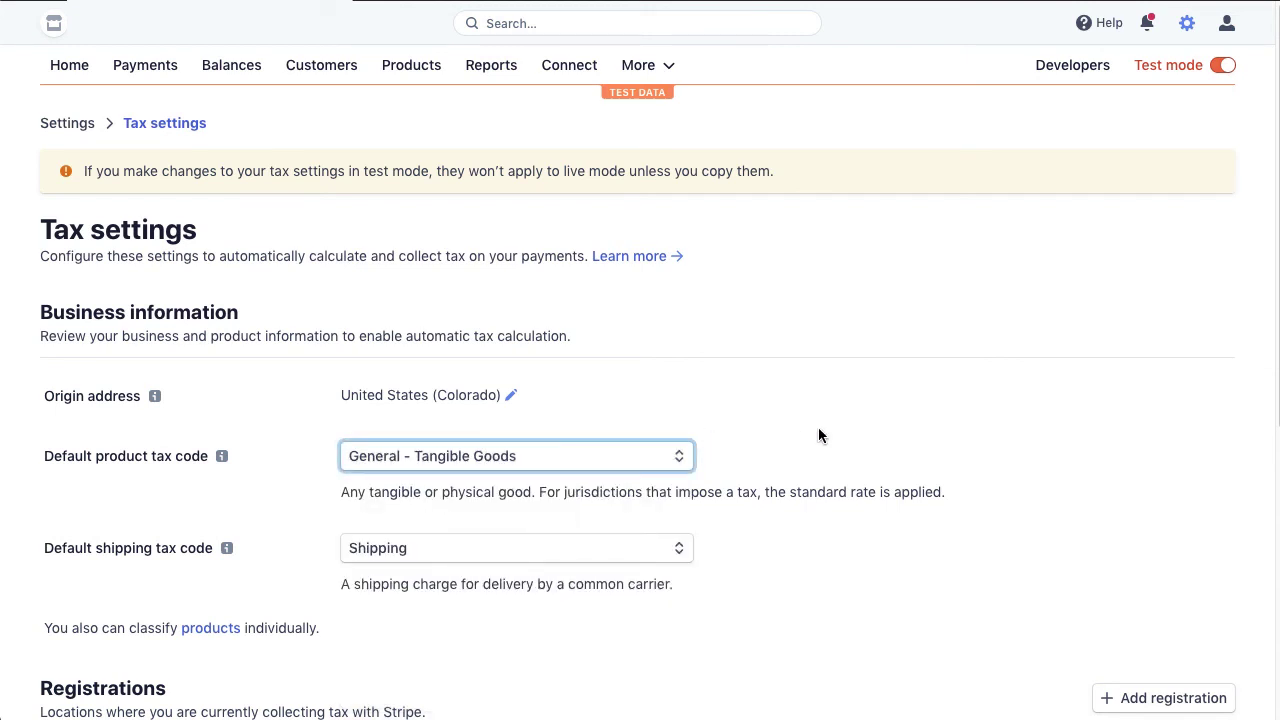
scroll(835, 425, "down", 5)
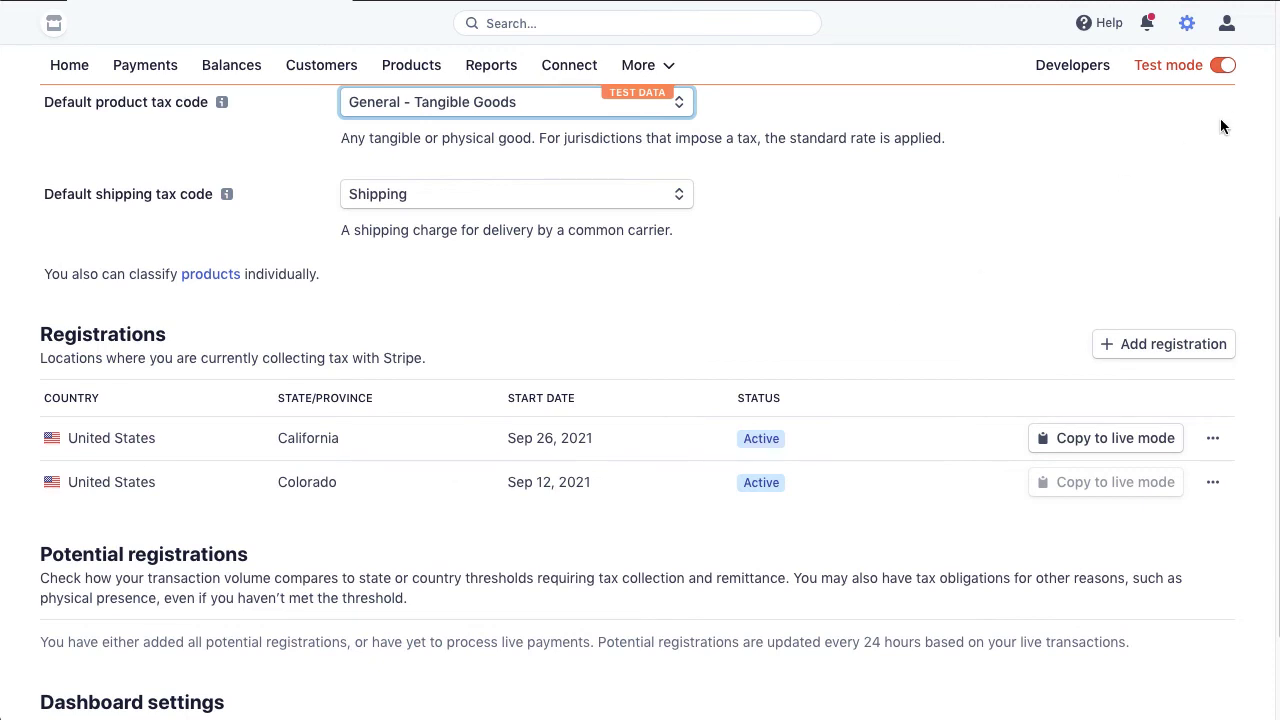
left_click(1222, 67)
left_click(1222, 67)
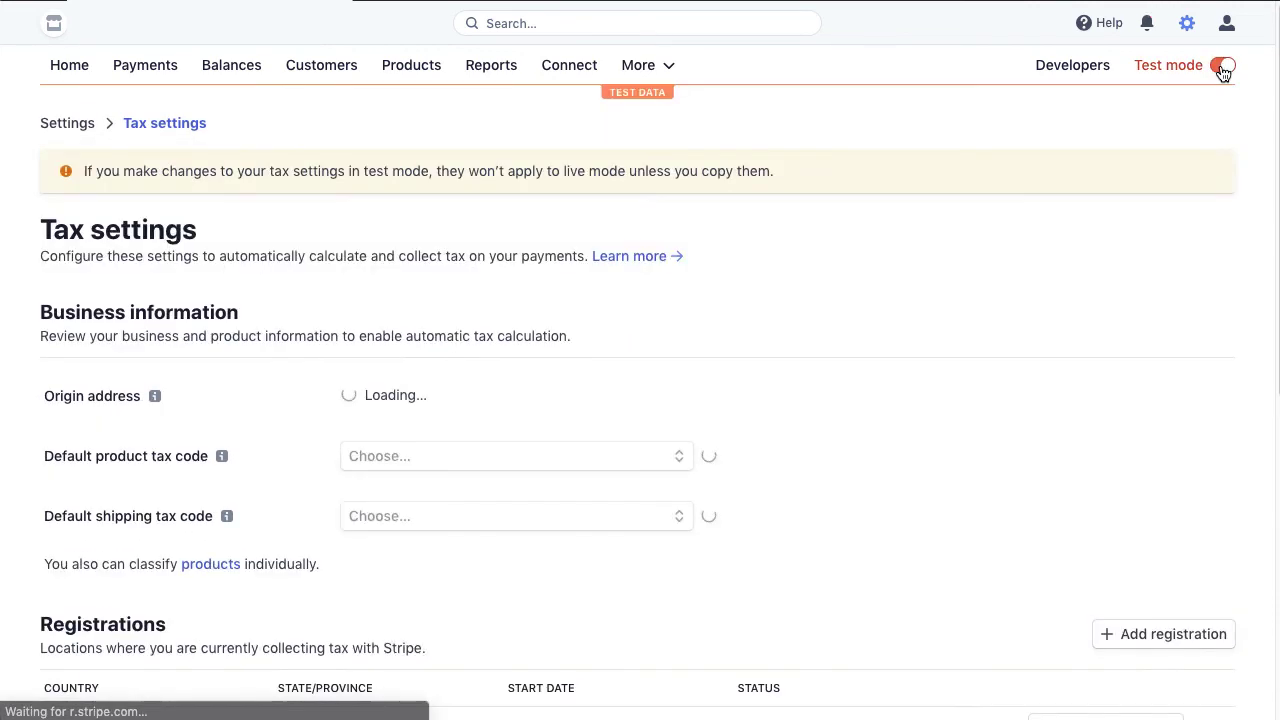
scroll(820, 454, "down", 5)
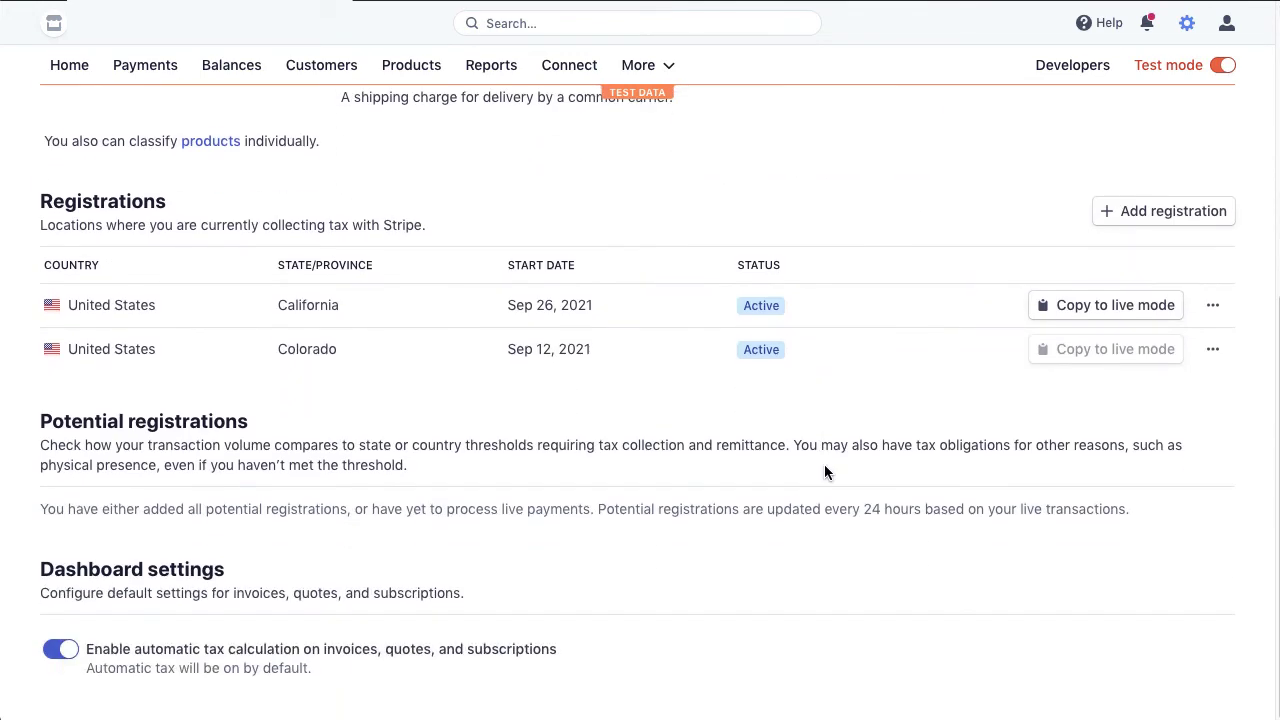
scroll(740, 572, "up", 5)
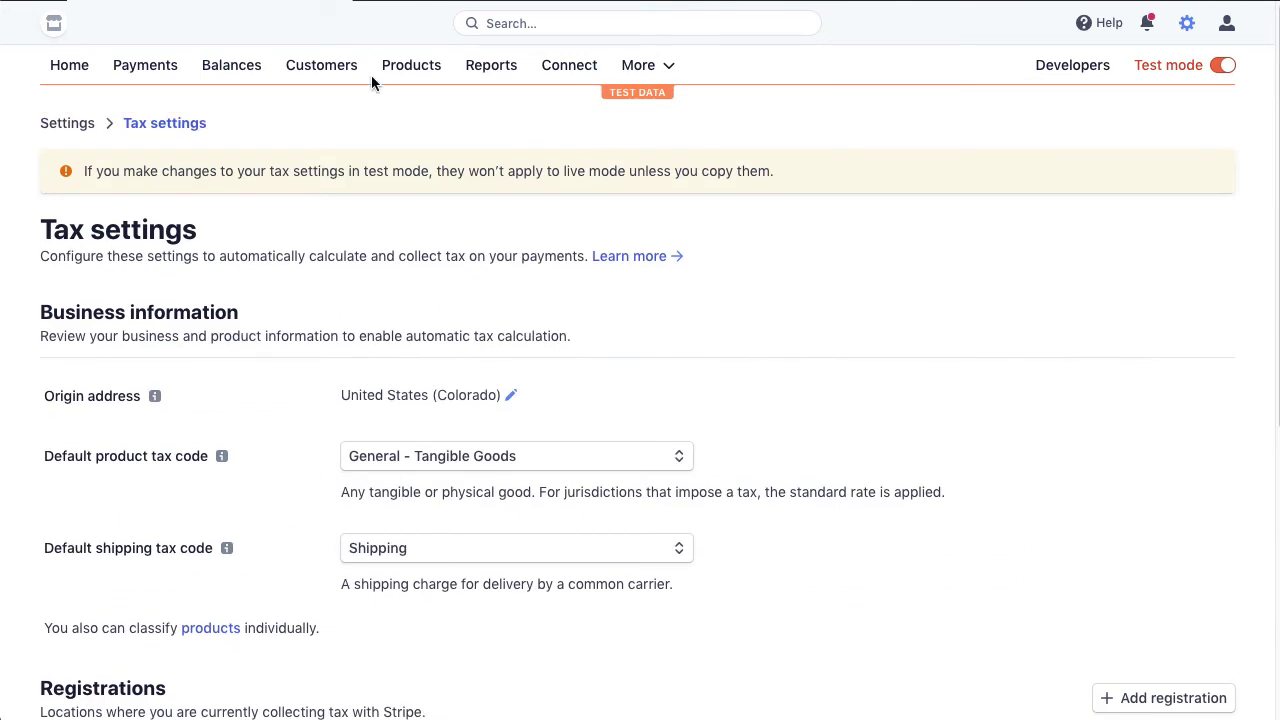
Open the One Hundred product and show the actions for its $100.00 price.
left_click(416, 69)
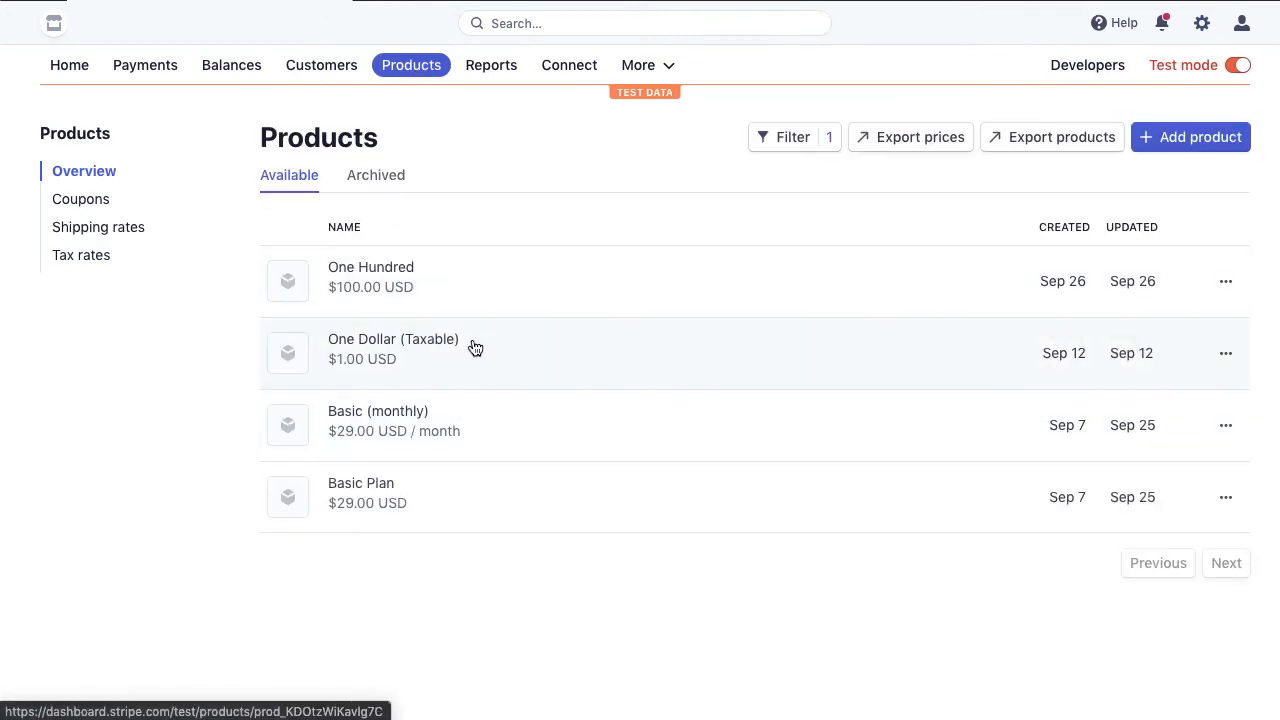
left_click(430, 272)
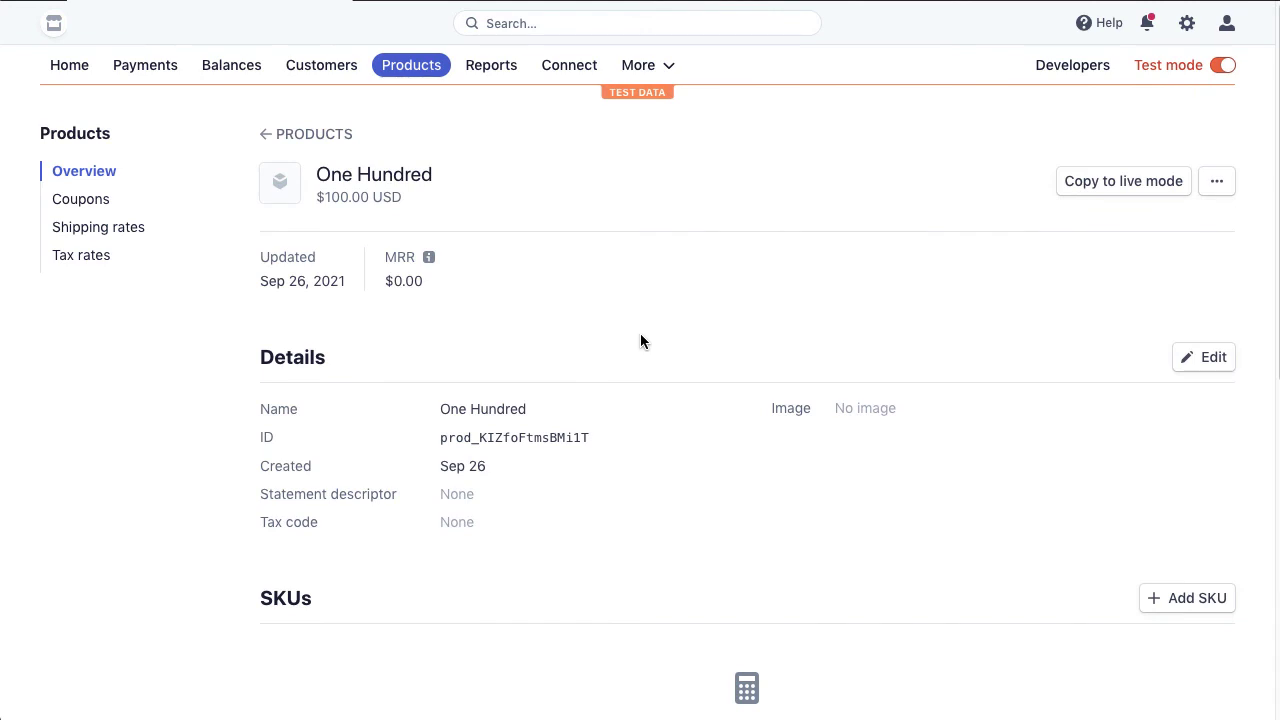
double_click(394, 146)
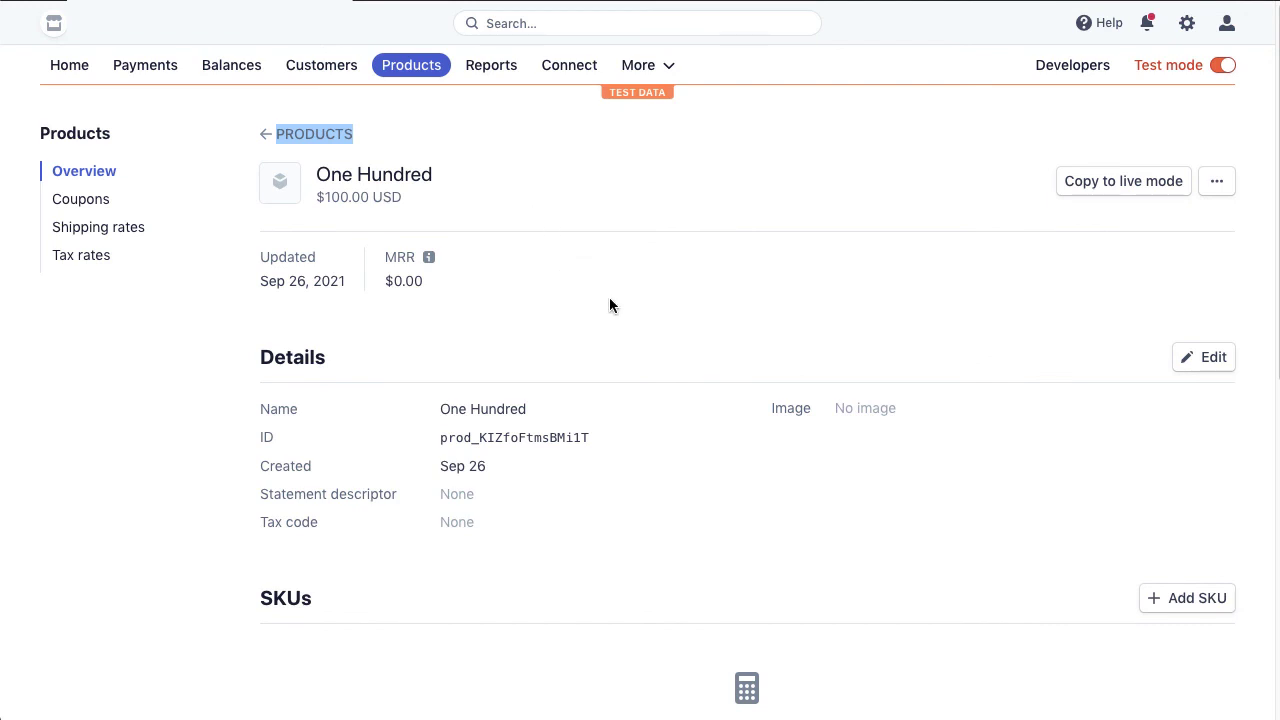
scroll(714, 383, "down", 6)
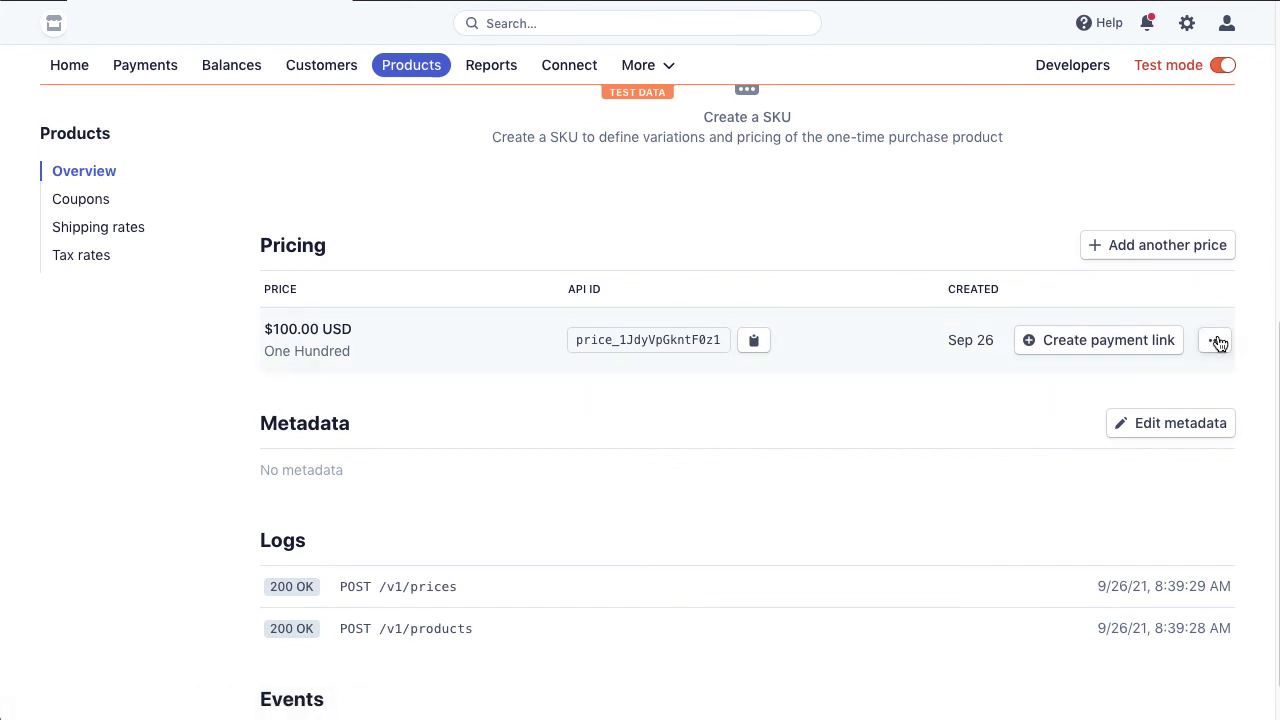
left_click(1216, 341)
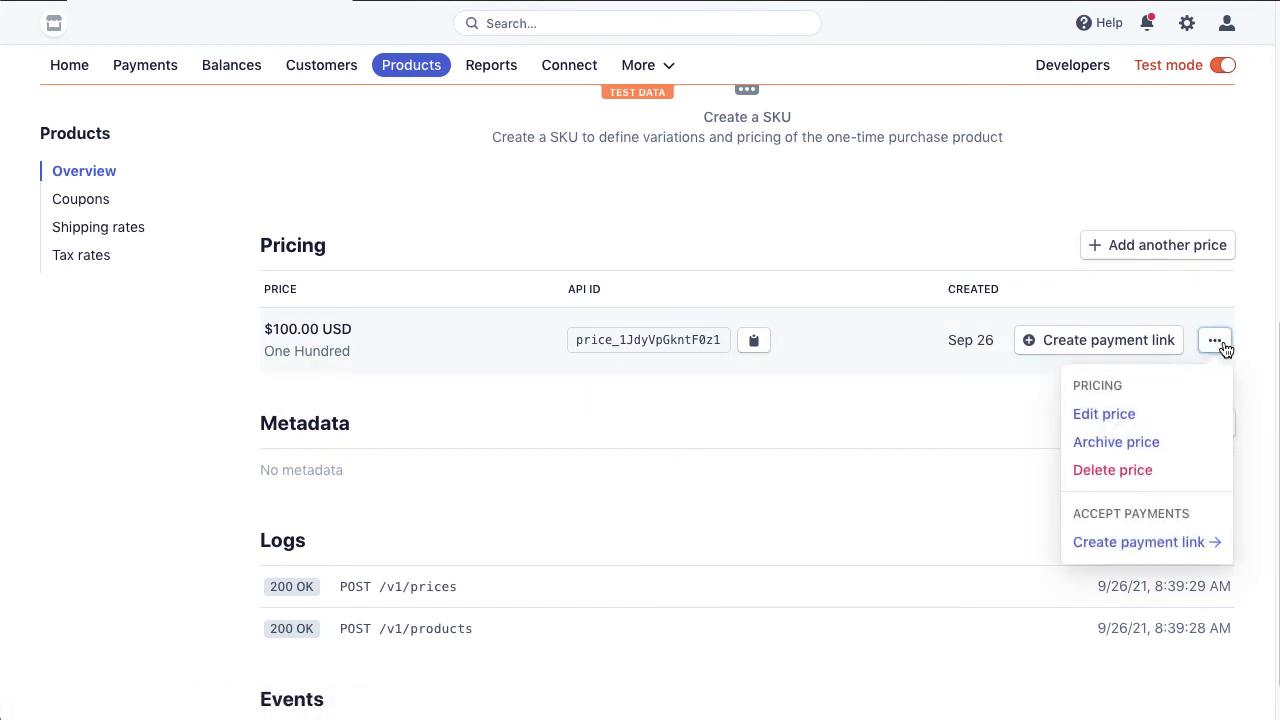
Review the $100.00 price's tax preview without changes, then open Pay with Card checkout showing $110.00 due.
left_click(1156, 418)
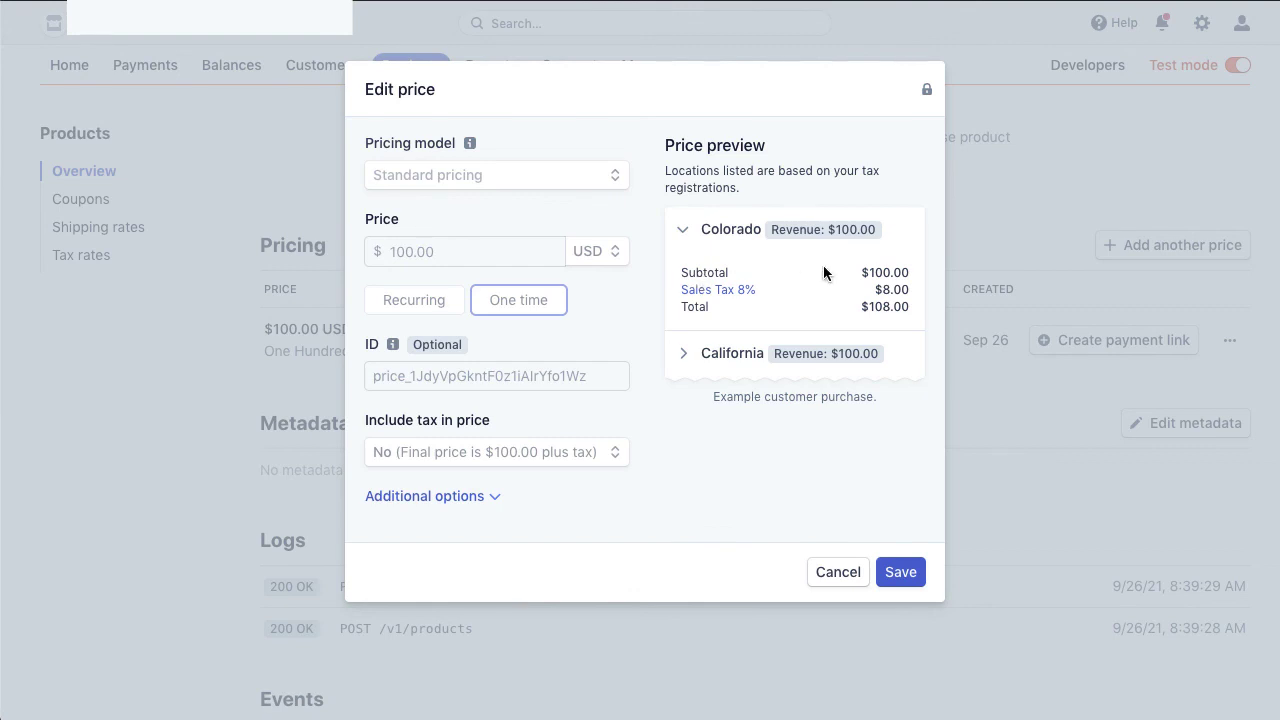
left_click_drag(859, 271, 894, 277)
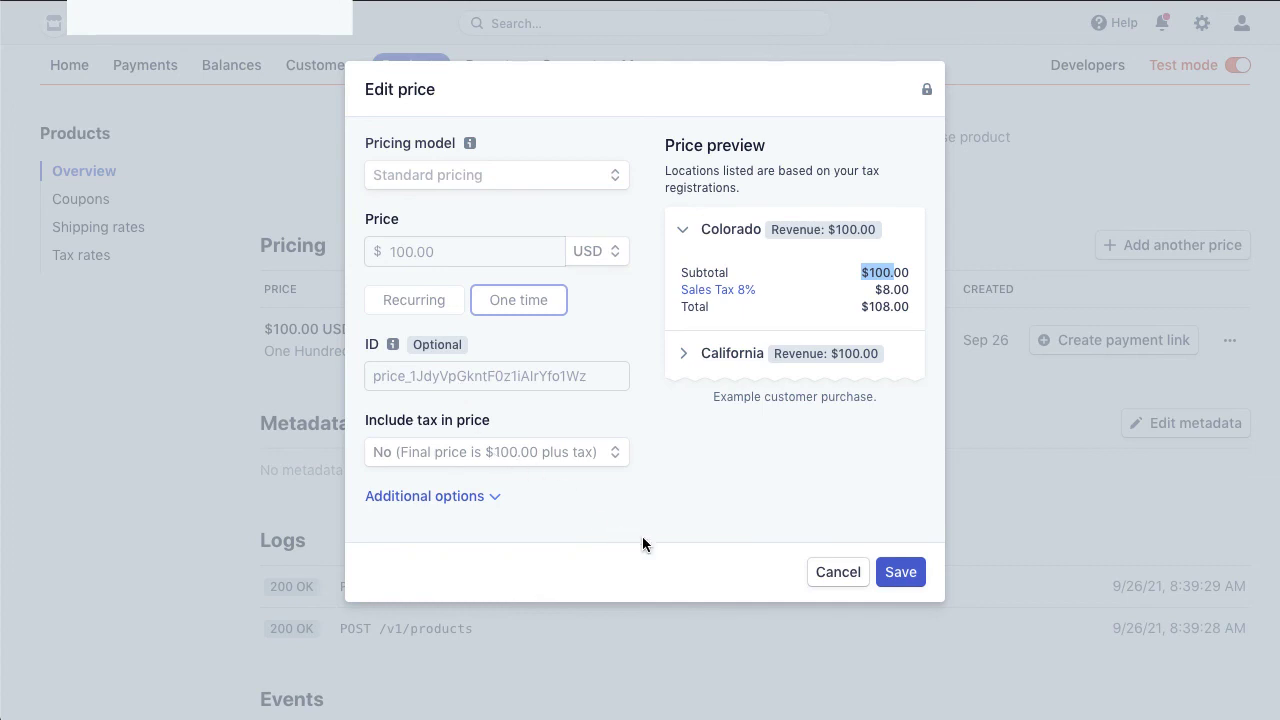
left_click(820, 574)
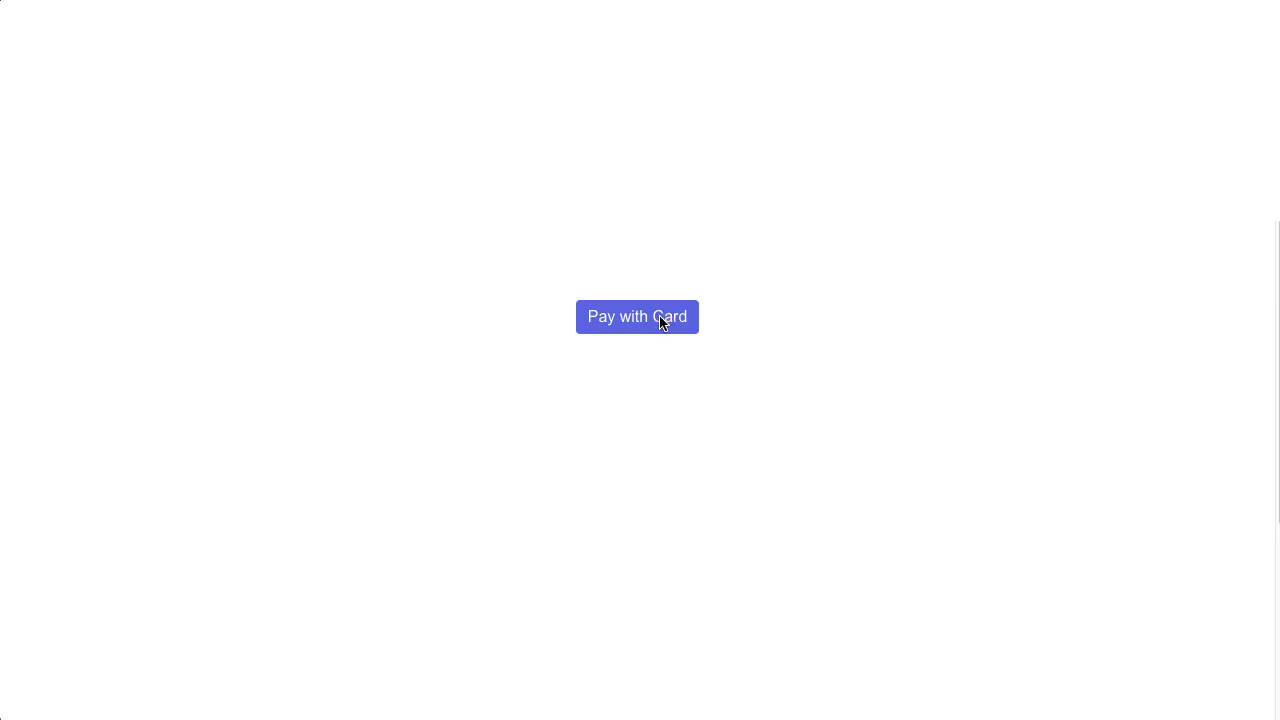
left_click(637, 316)
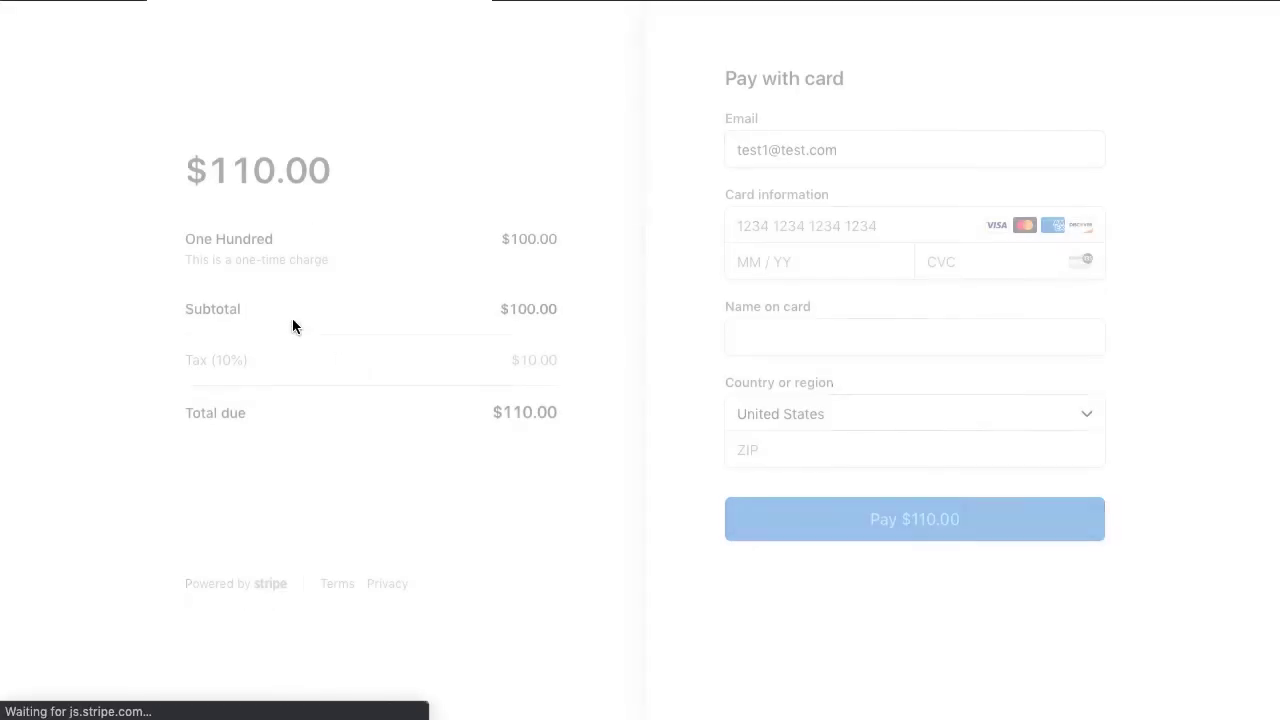